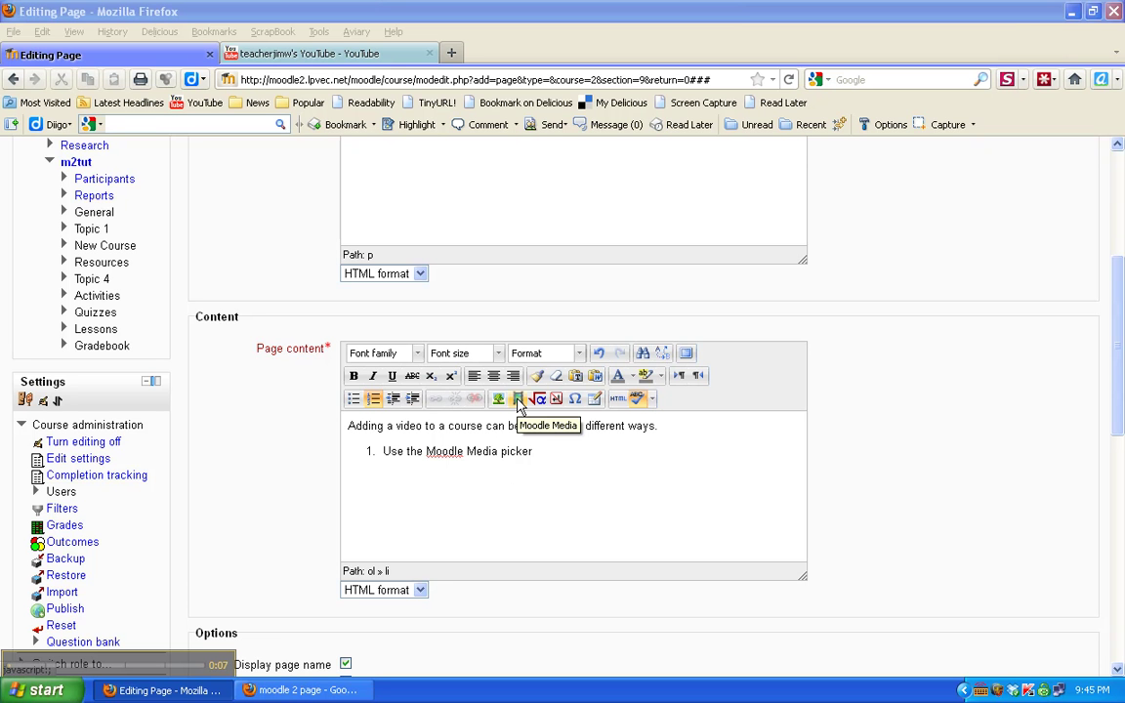
Step: Open the file picker for inserting Moodle media into the page content and choose YouTube as the source
click(520, 402)
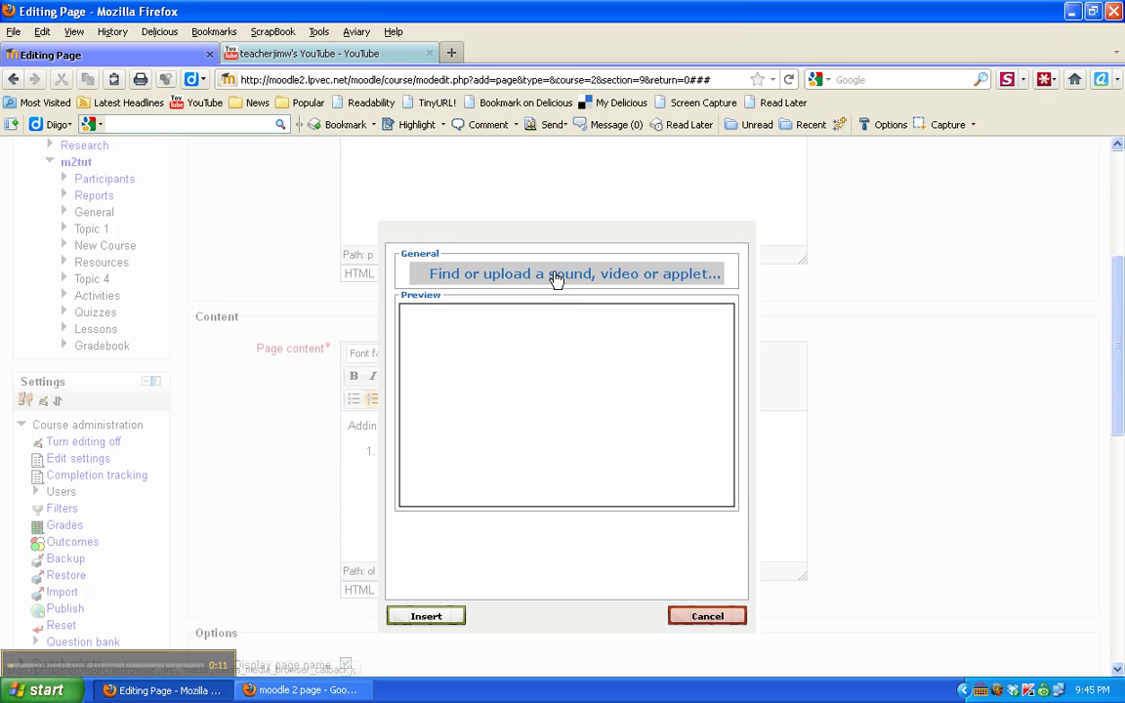
click(555, 277)
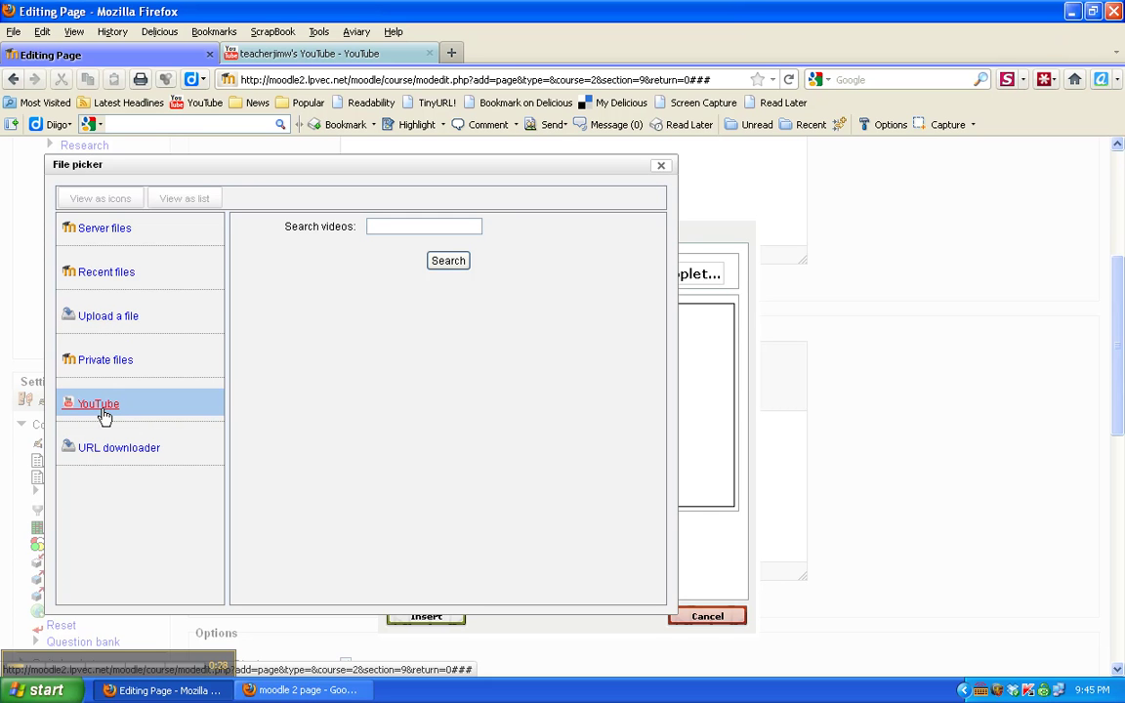
Step: Switch to the YouTube page, open the UPAD 1.0 video from the Watch Later list and pause it
click(306, 56)
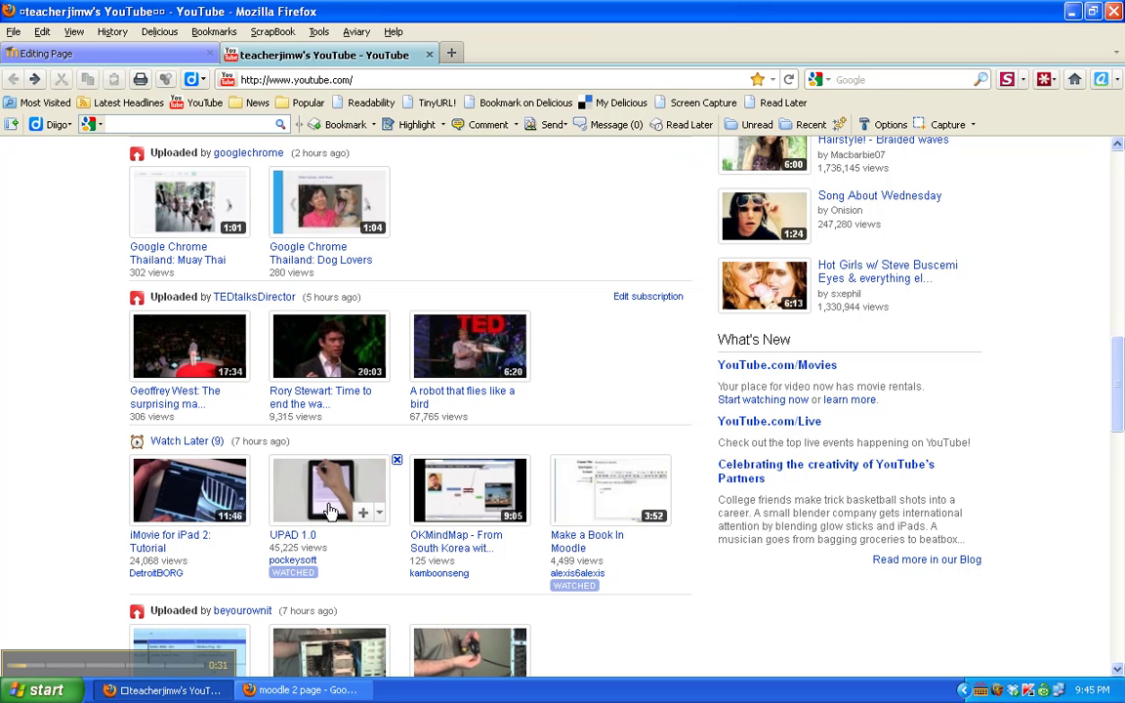
click(331, 503)
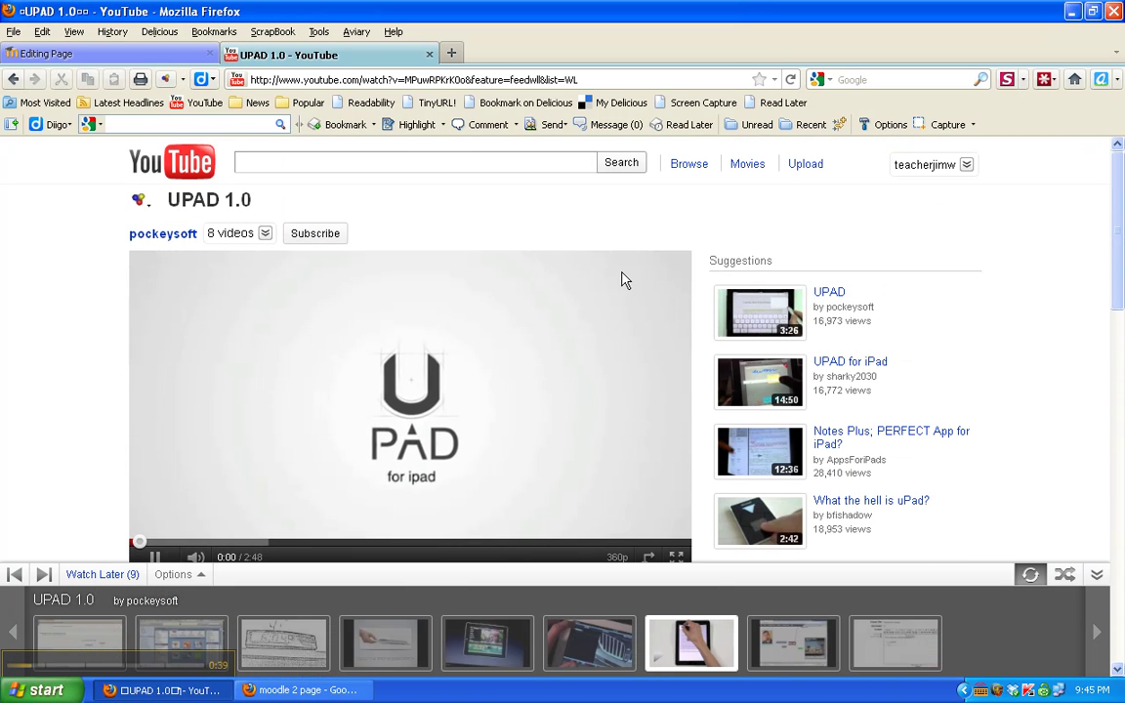
scroll(1122, 313, down, 3)
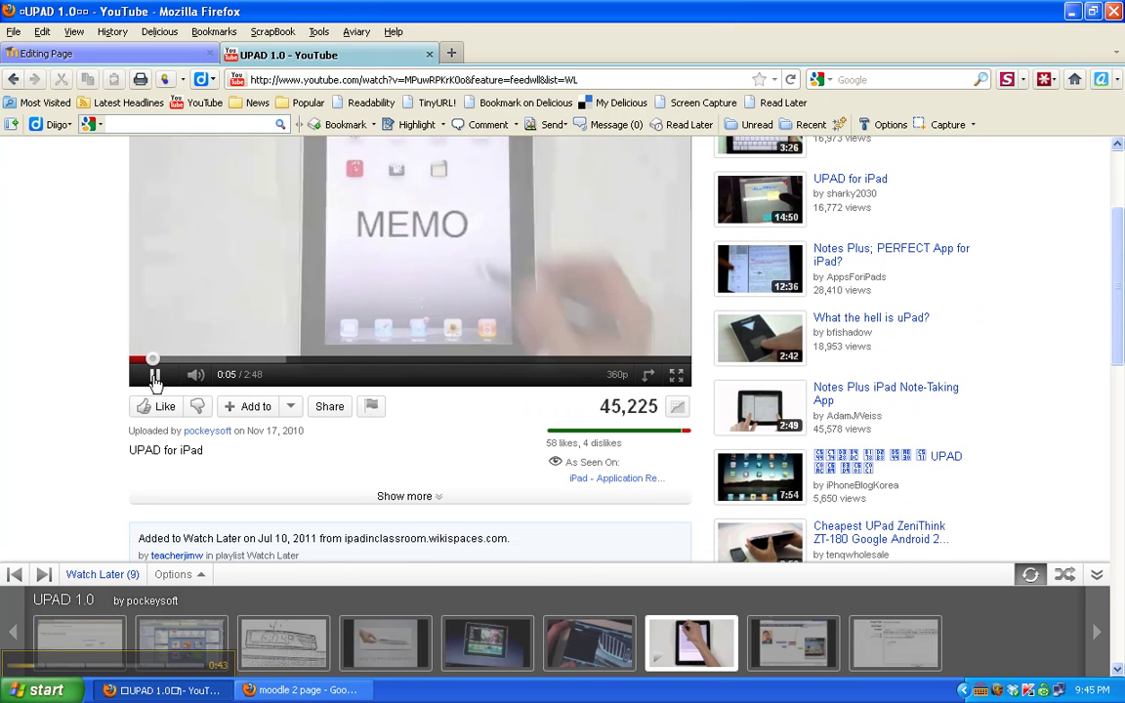
click(155, 377)
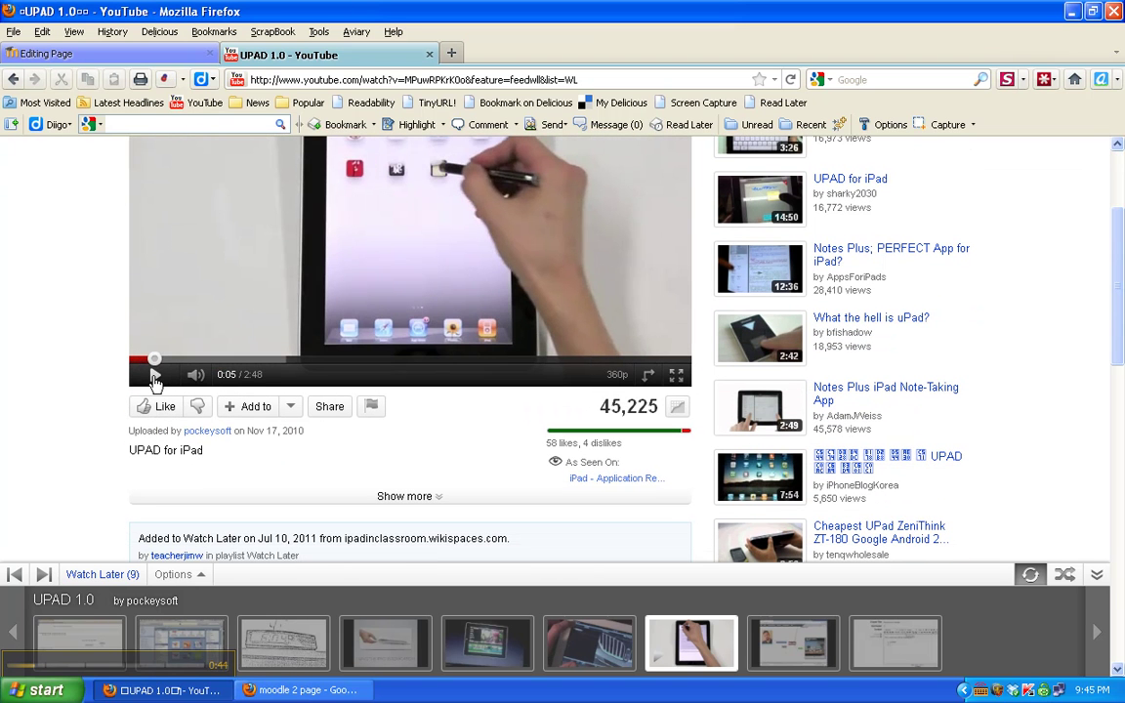
Step: Display the share link of the UPAD 1.0 video and copy it
click(329, 407)
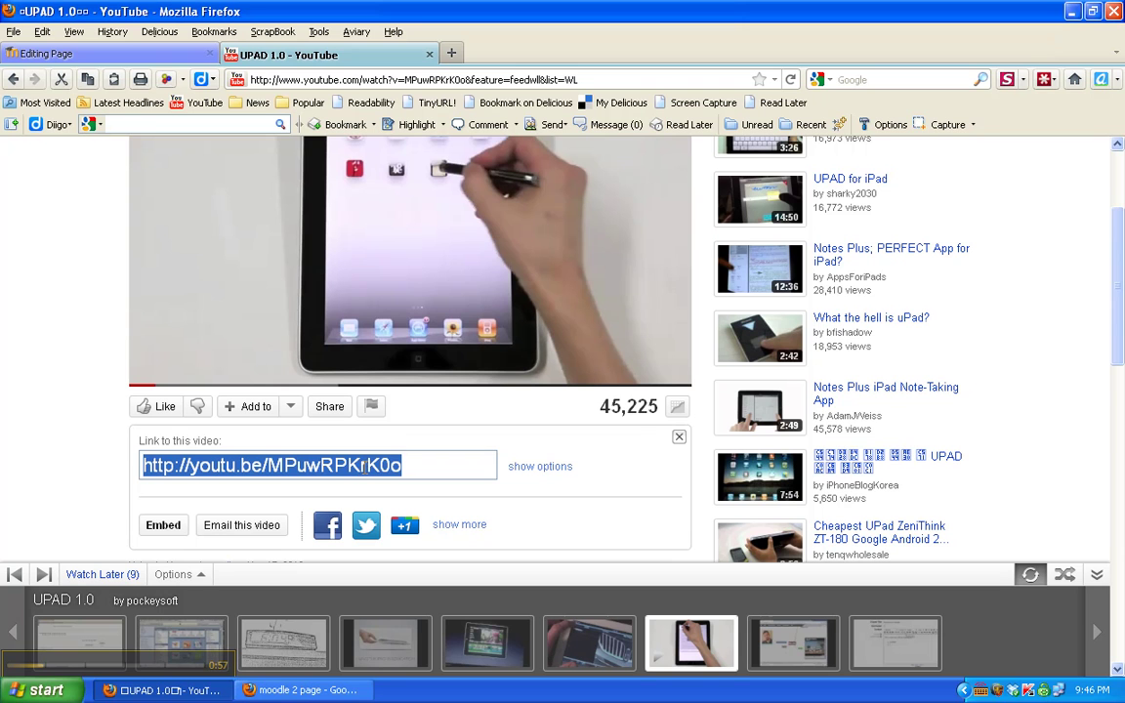
right_click(365, 465)
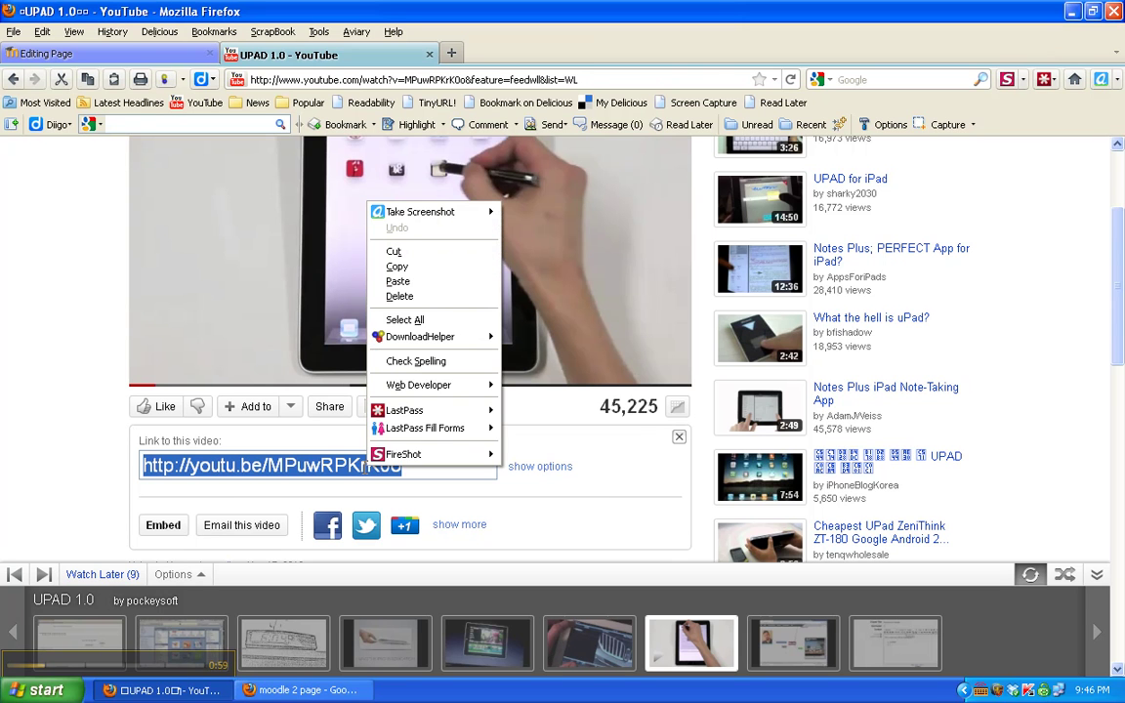
click(396, 267)
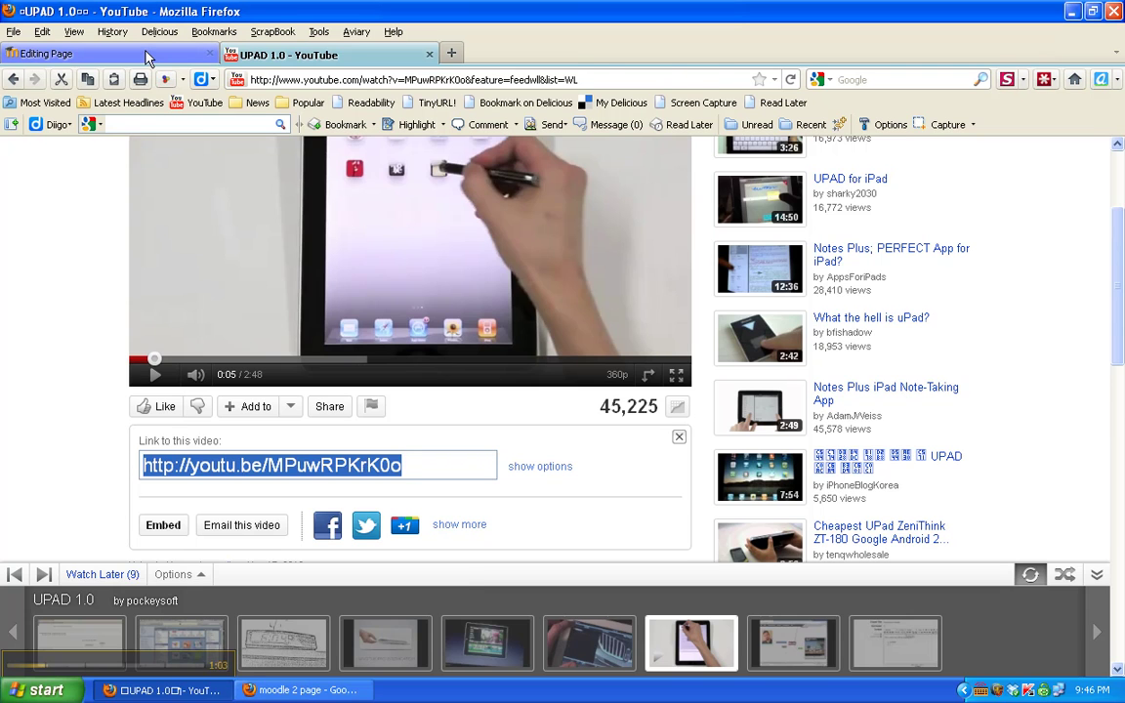
click(146, 56)
click(394, 227)
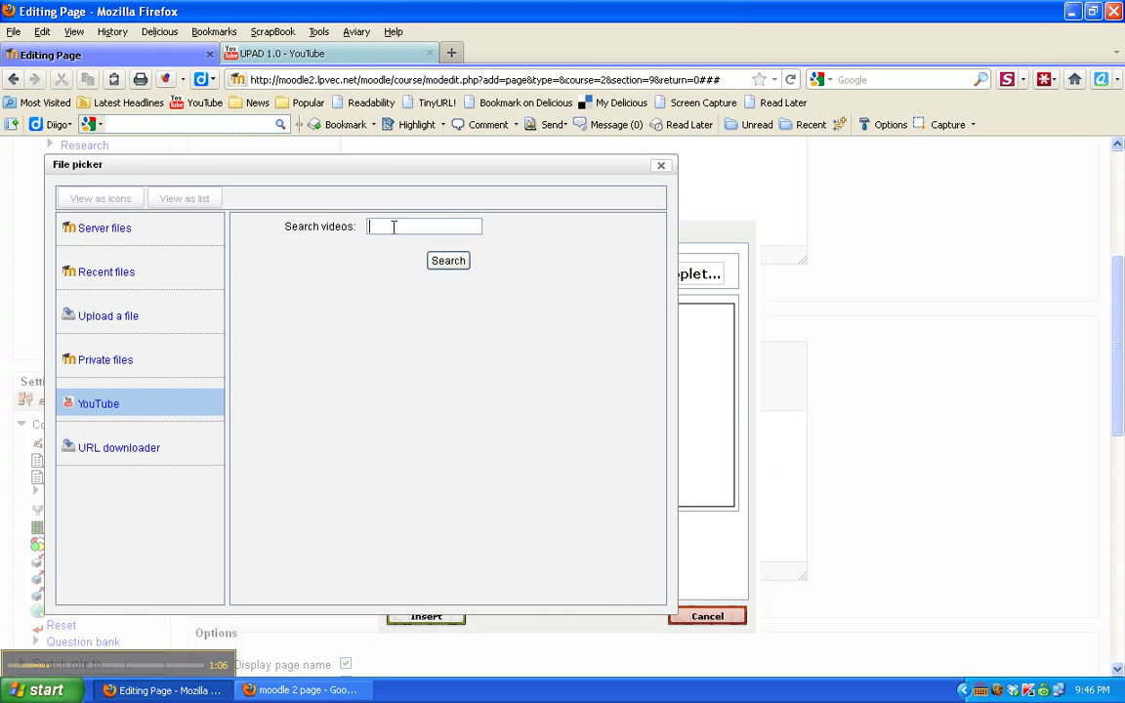
right_click(394, 227)
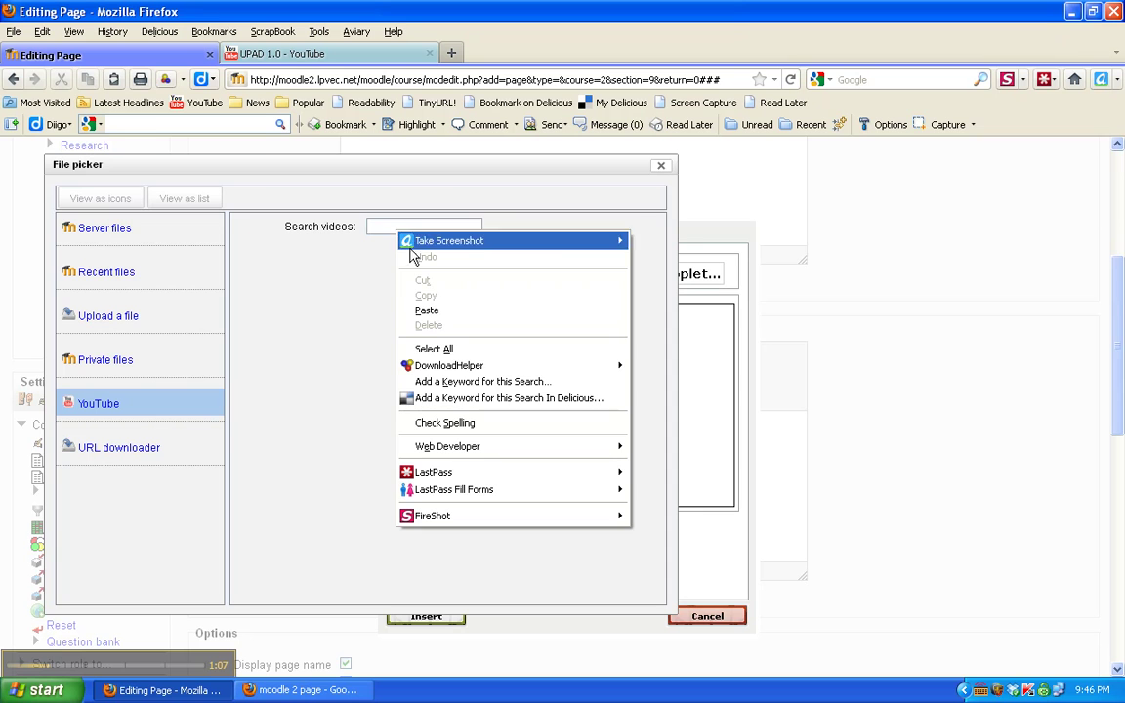
click(445, 311)
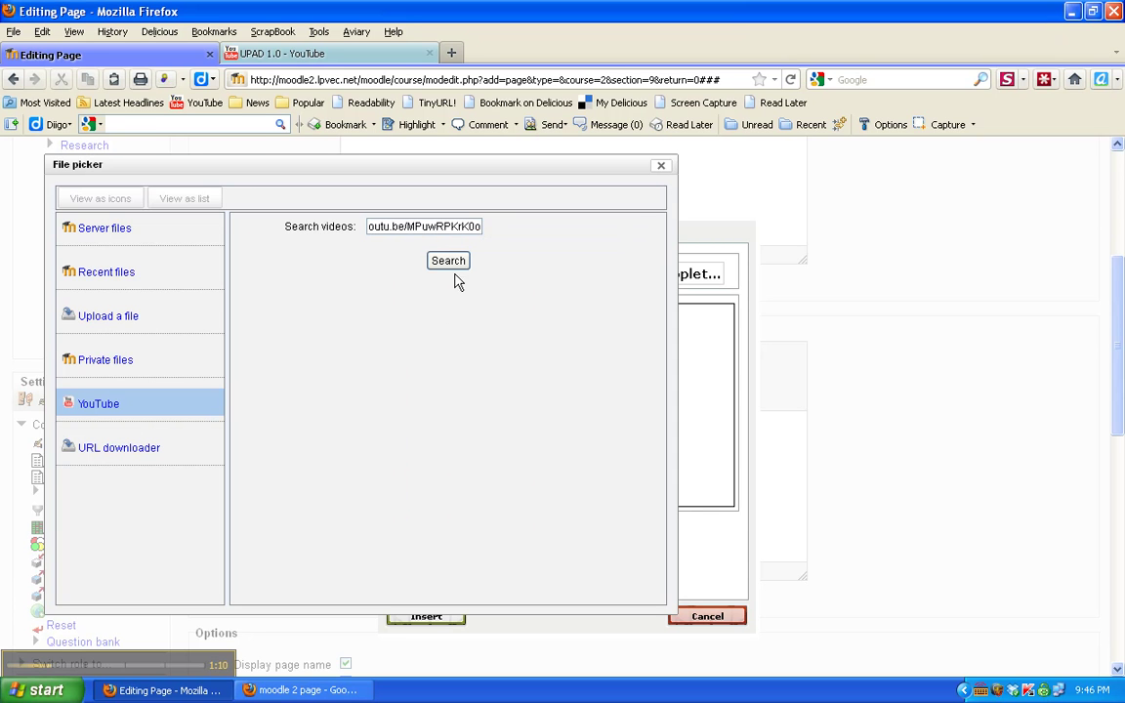
click(450, 261)
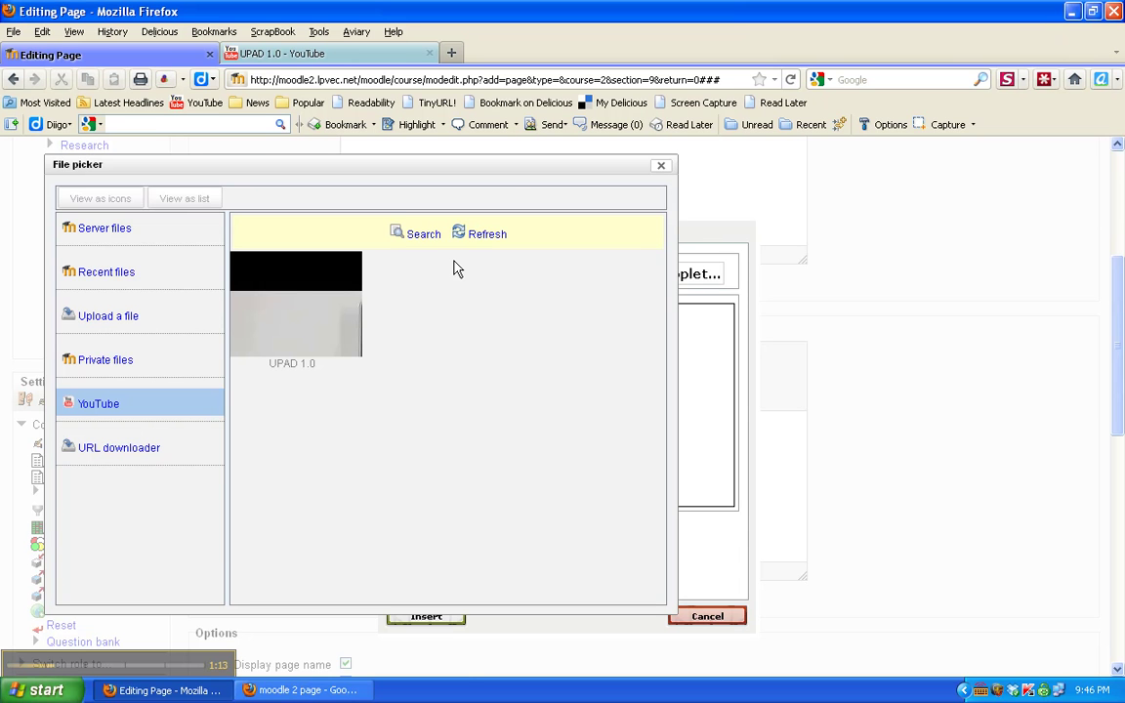
Step: Choose the UPAD 1.0 video from the search results and clear its author field
click(293, 332)
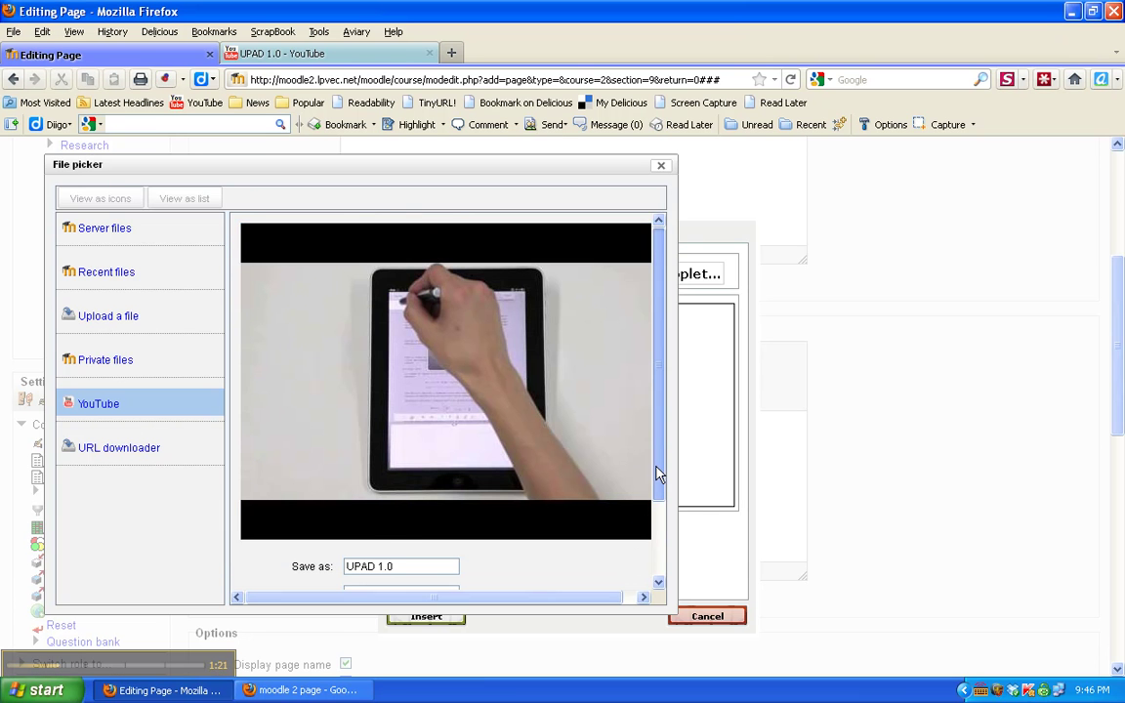
drag(658, 476, 658, 530)
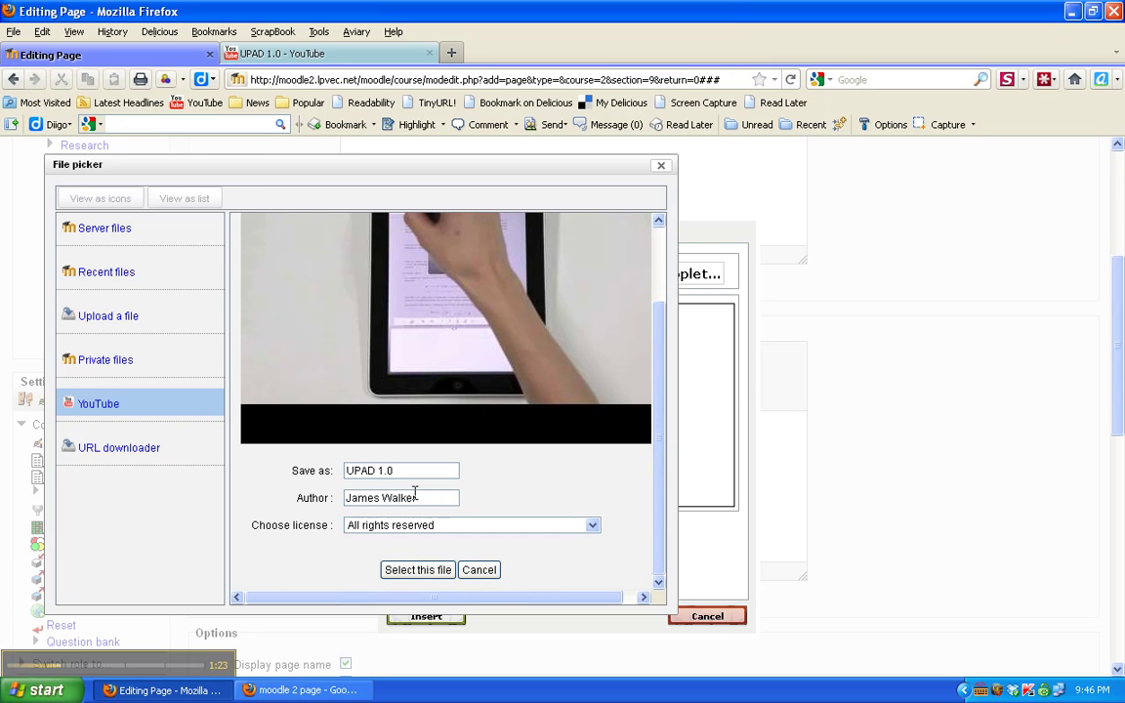
drag(425, 497, 323, 498)
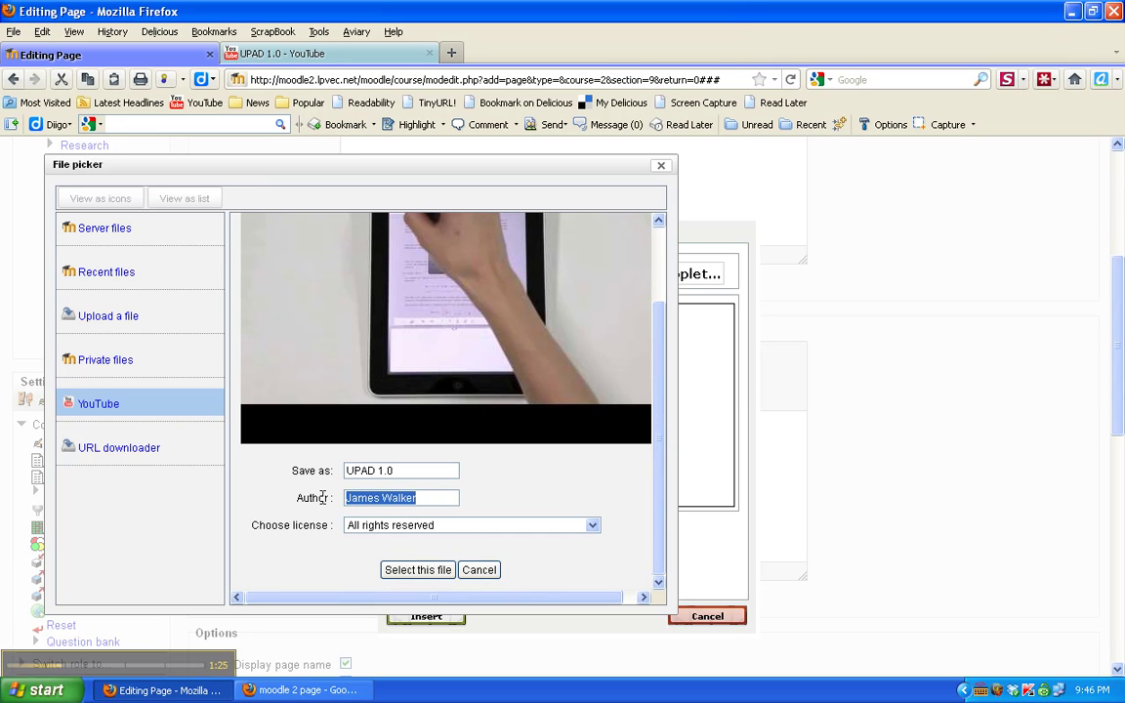
key(Delete)
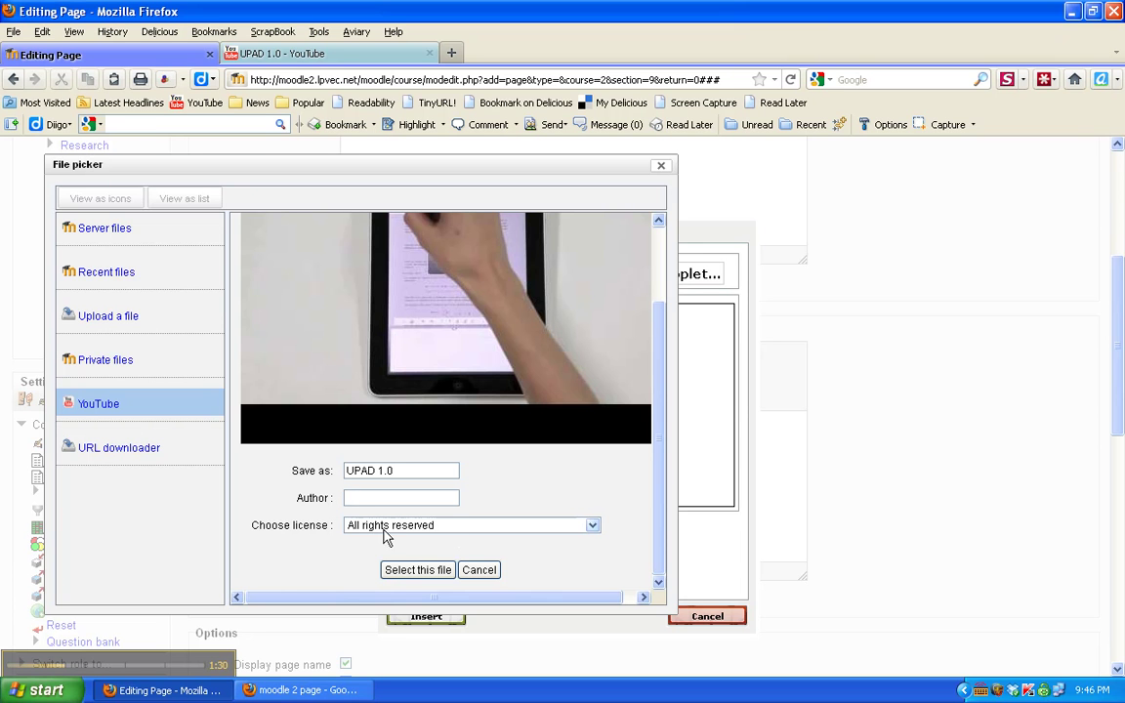
Step: Select the UPAD 1.0 file with the All rights reserved license and insert it into the page content
click(593, 529)
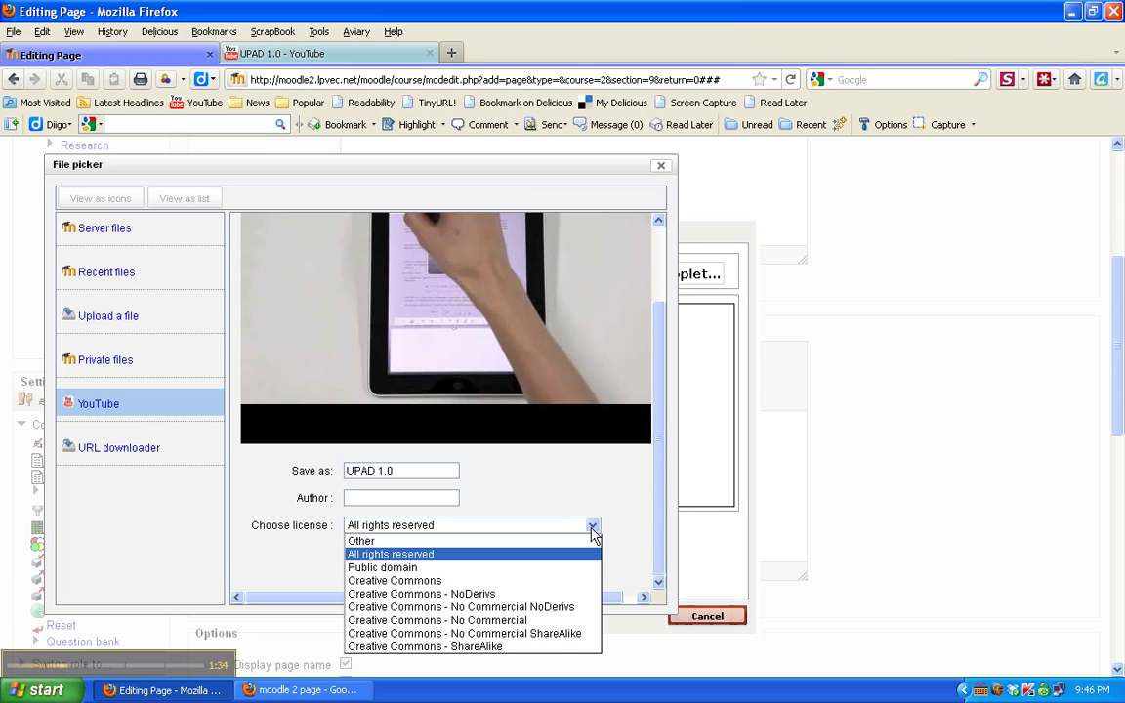
click(593, 531)
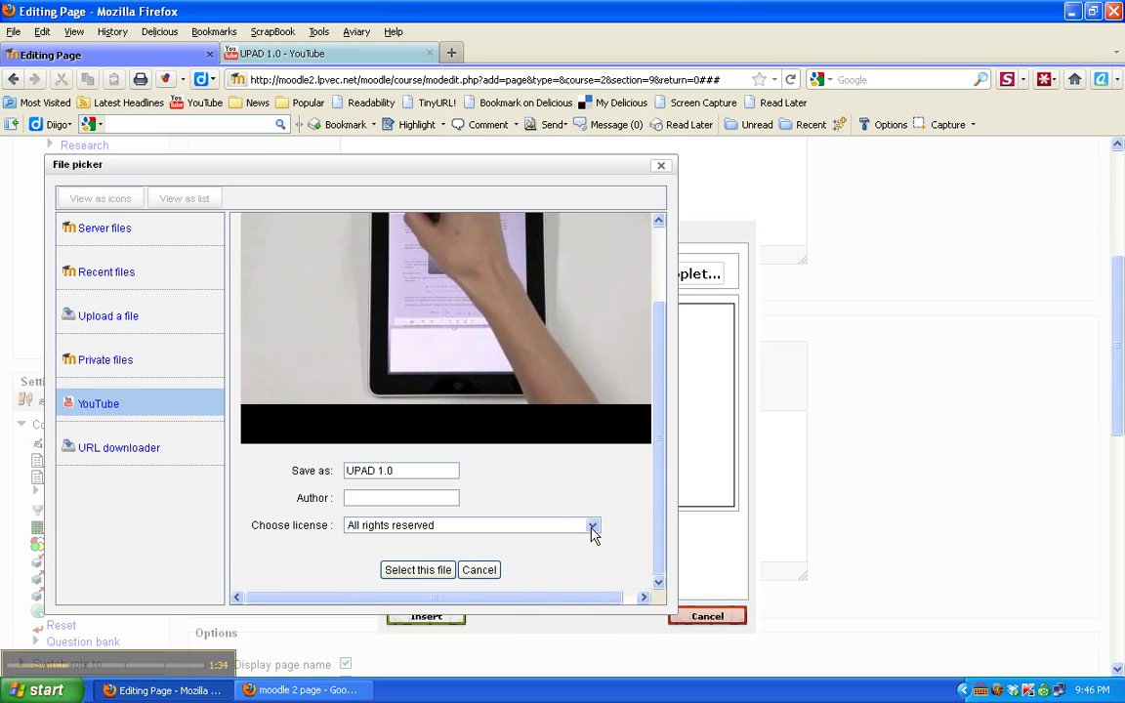
click(416, 570)
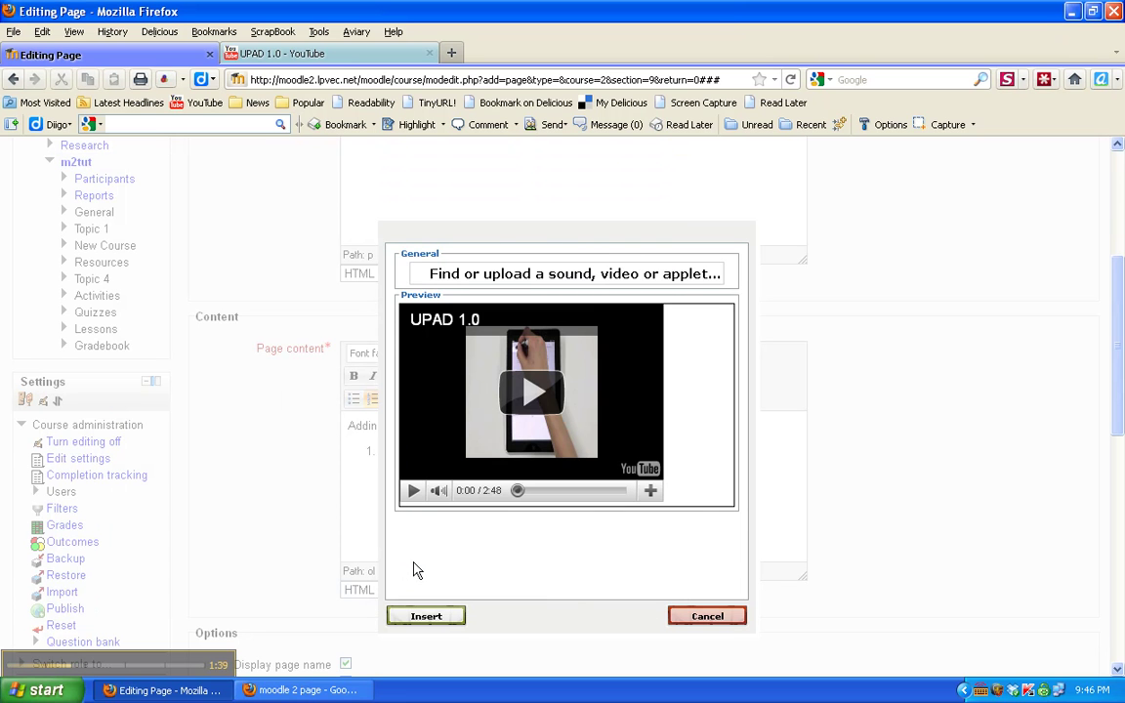
click(437, 618)
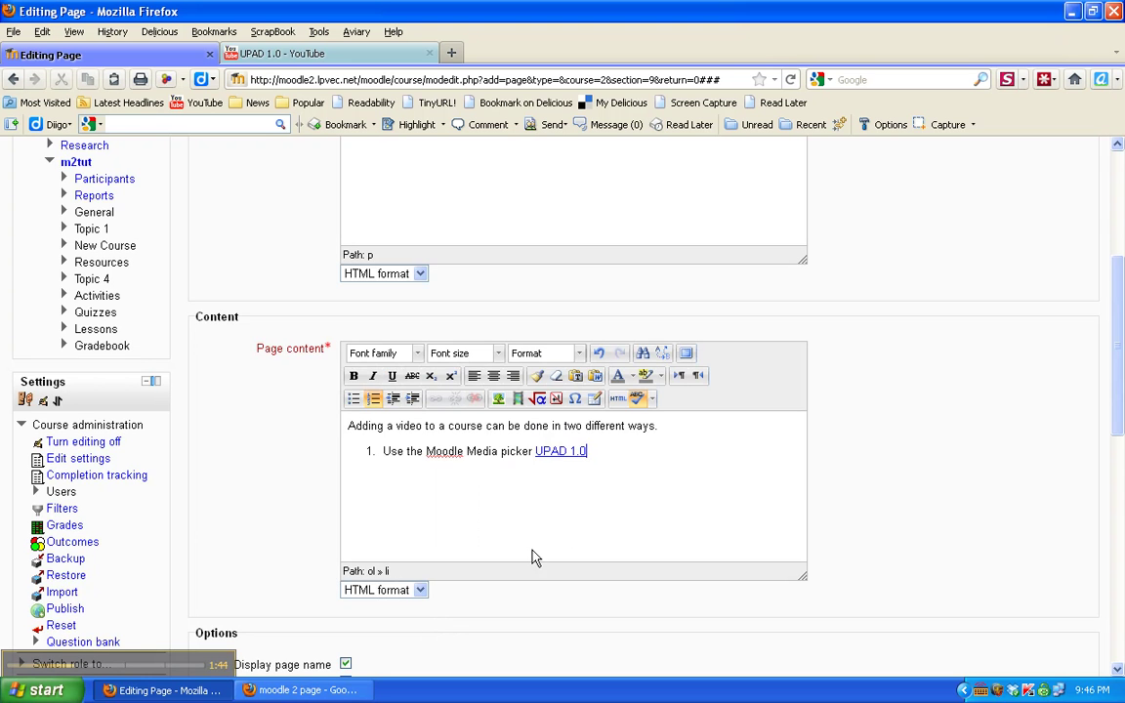
Step: Save the Moodle page and display it
scroll(583, 520, down, 5)
scroll(583, 520, down, 6)
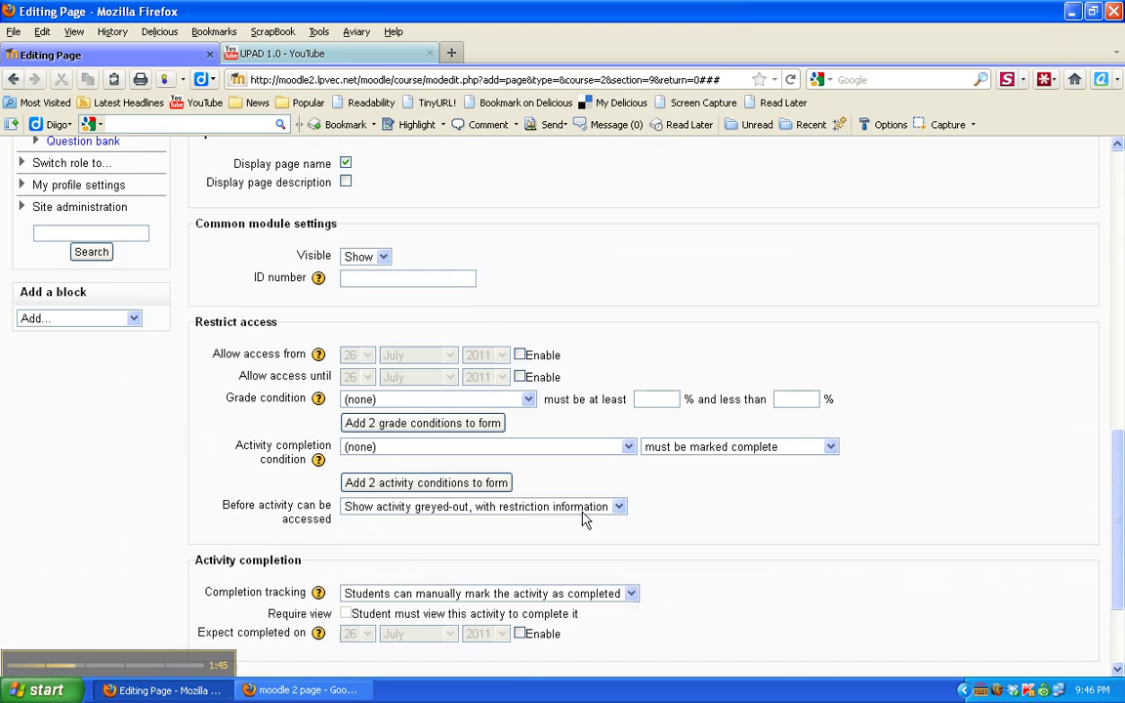
scroll(584, 520, up, 2)
scroll(603, 533, down, 2)
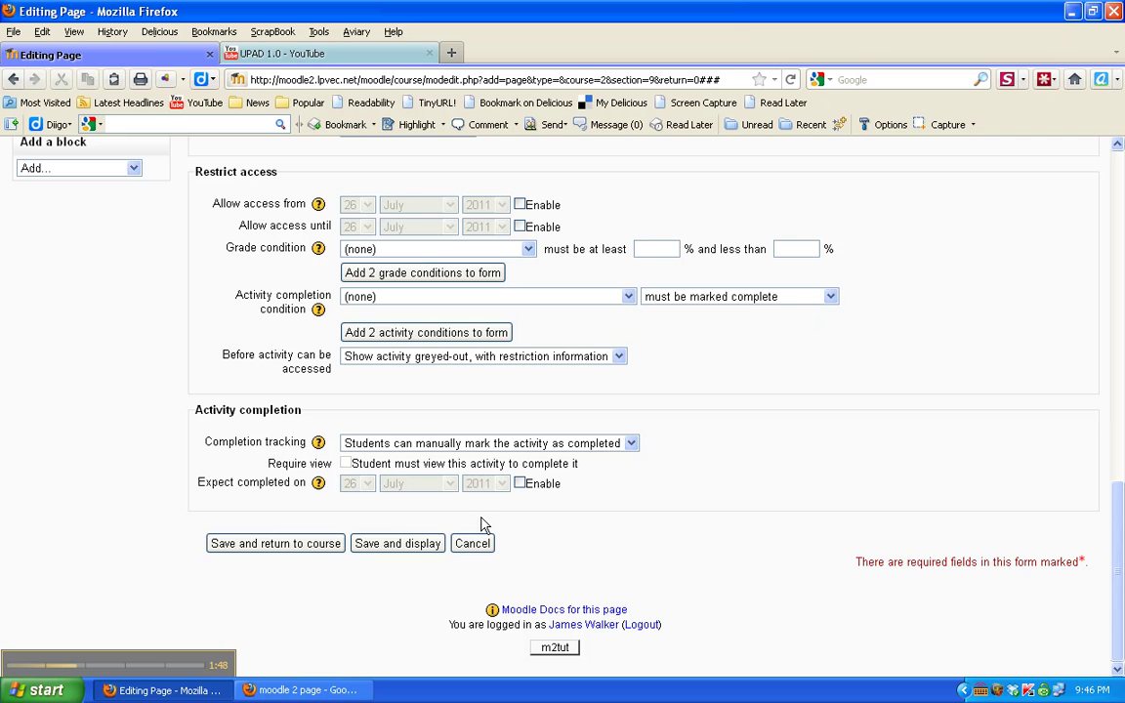
click(390, 543)
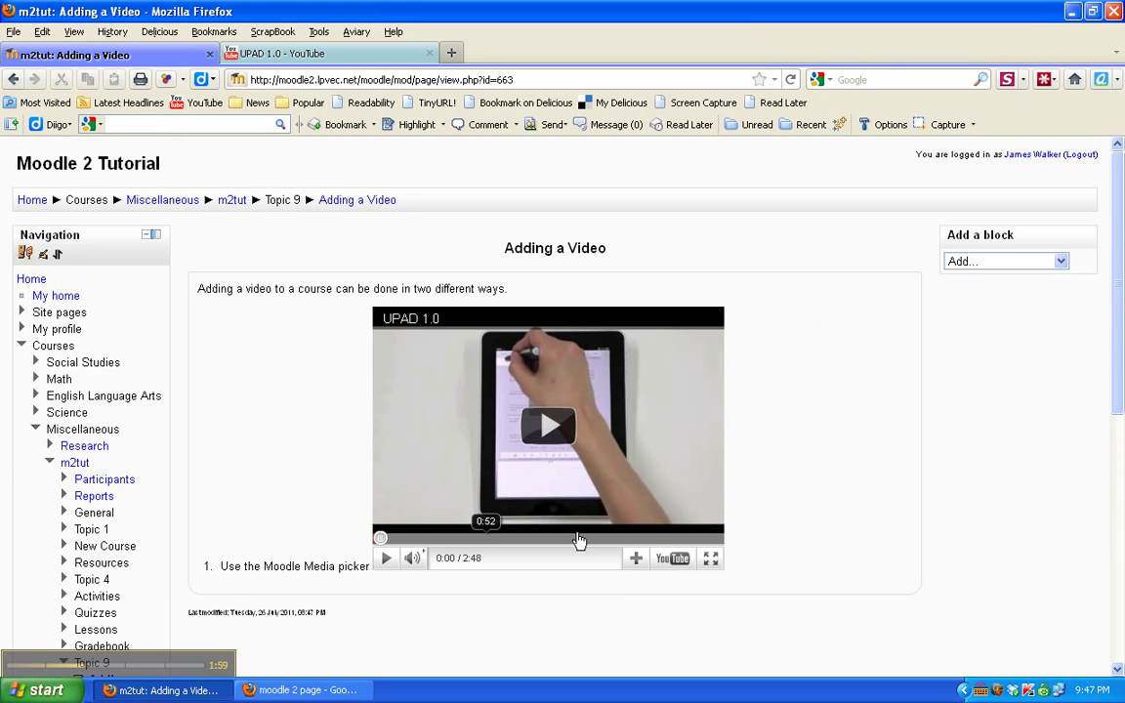
Step: Play and pause the embedded UPAD 1.0 video, and view it in full screen before returning to the page
click(549, 425)
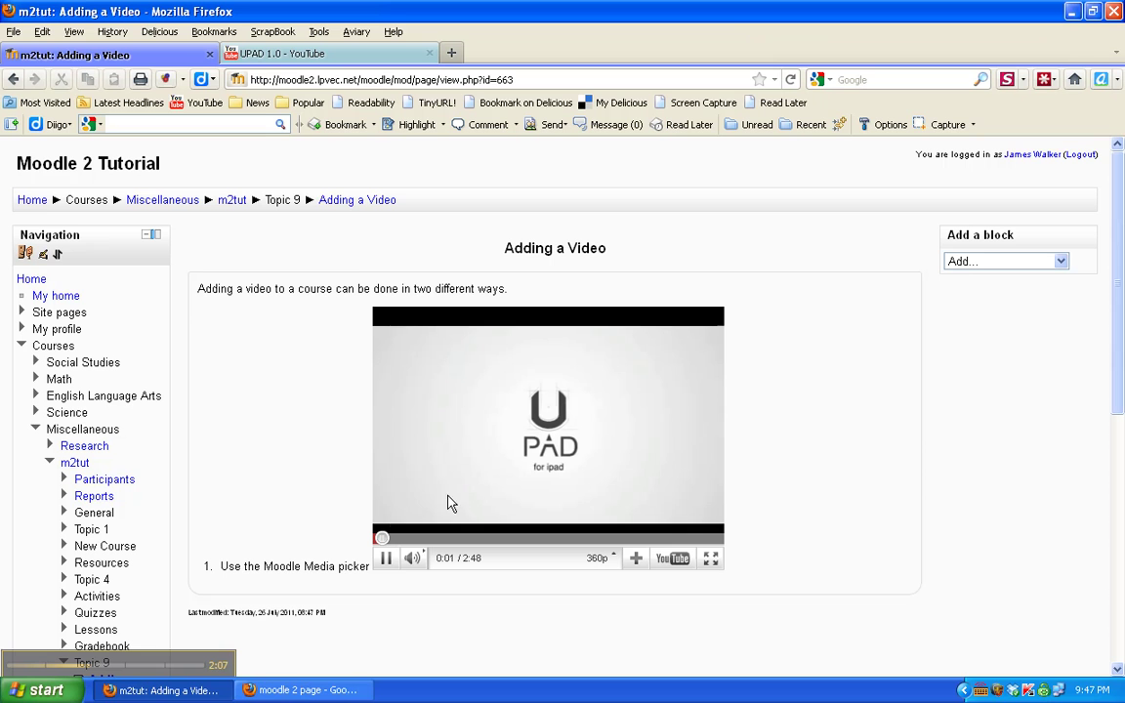
click(386, 563)
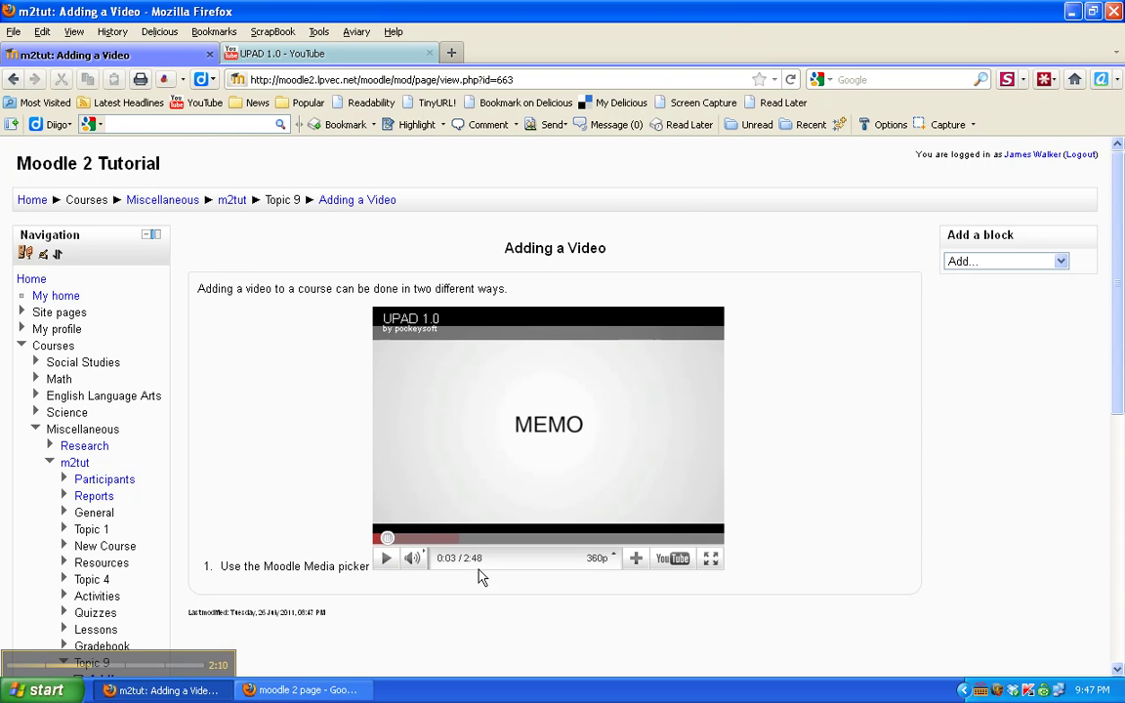
click(712, 560)
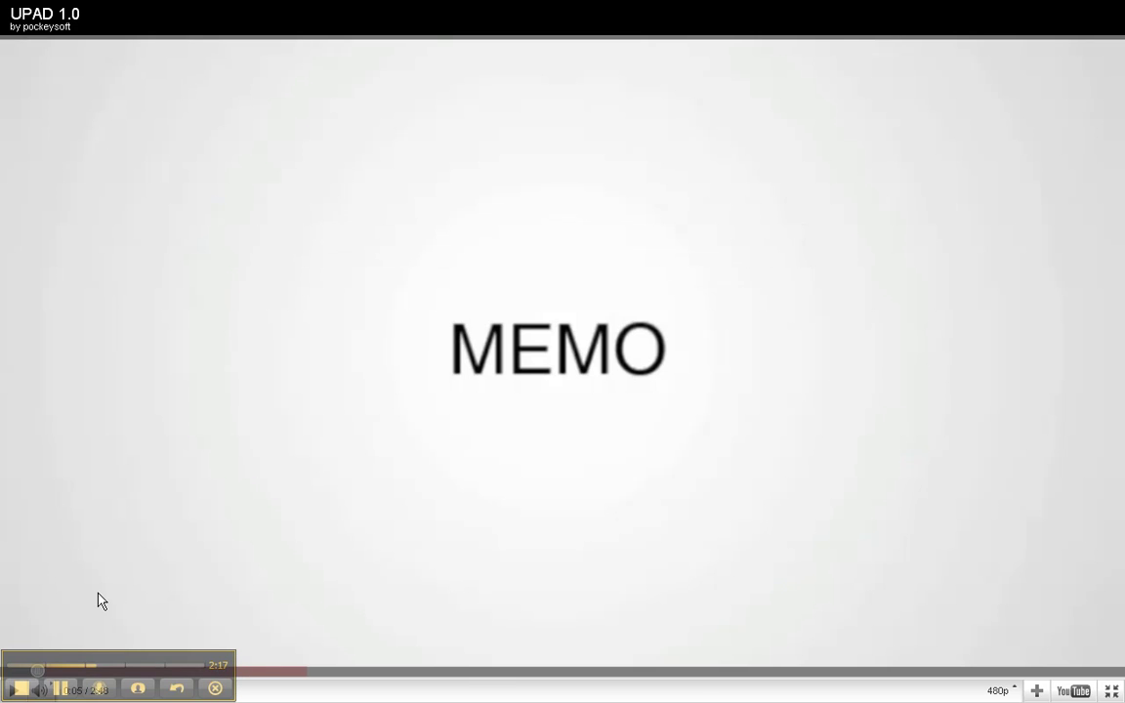
key(Escape)
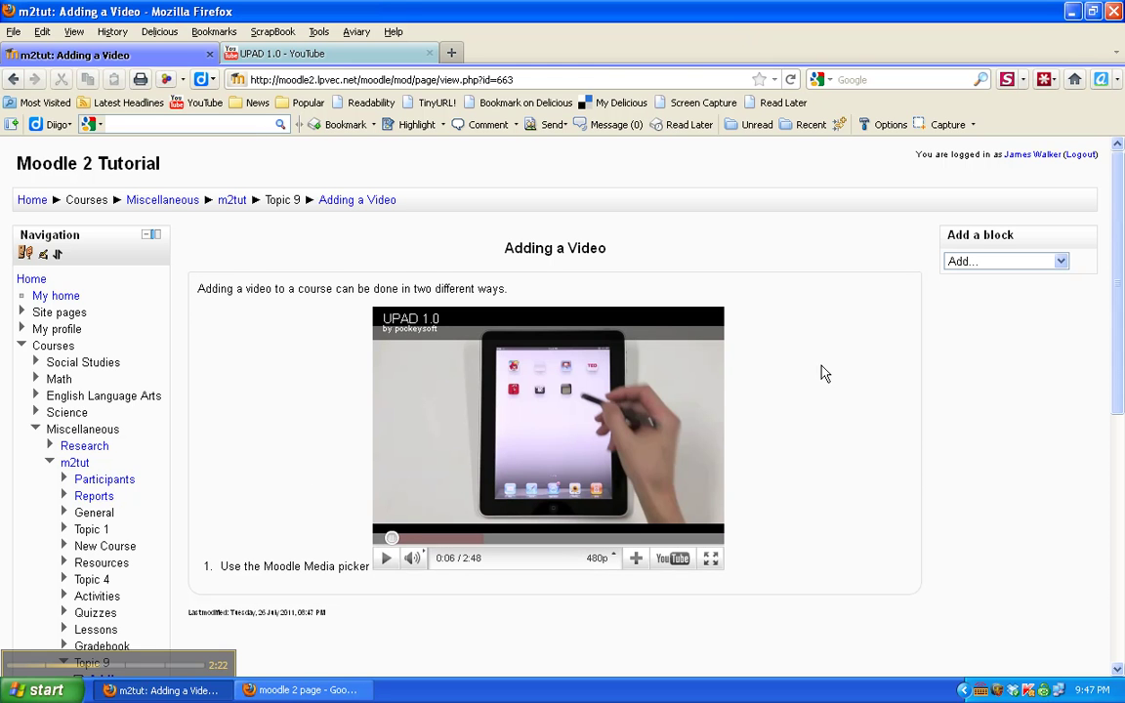
Step: Go back to the m2tut course and open the Adding a Video page in topic 9 for editing
click(232, 202)
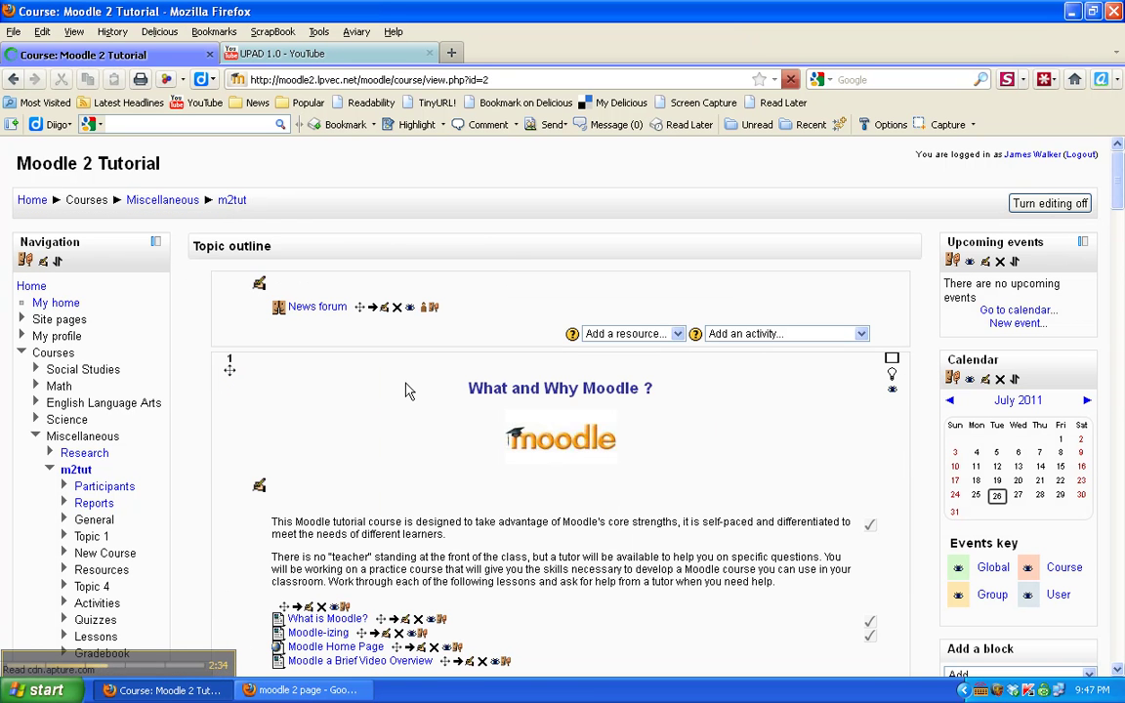
scroll(408, 388, down, 10)
scroll(408, 388, down, 20)
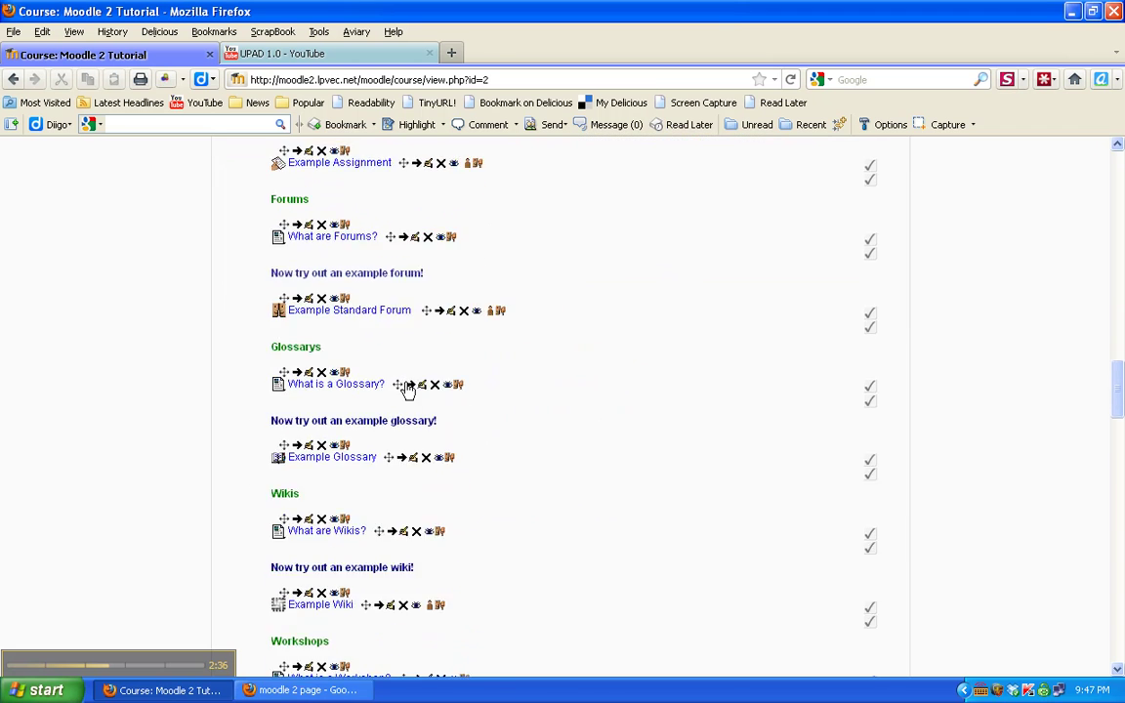
scroll(409, 389, down, 20)
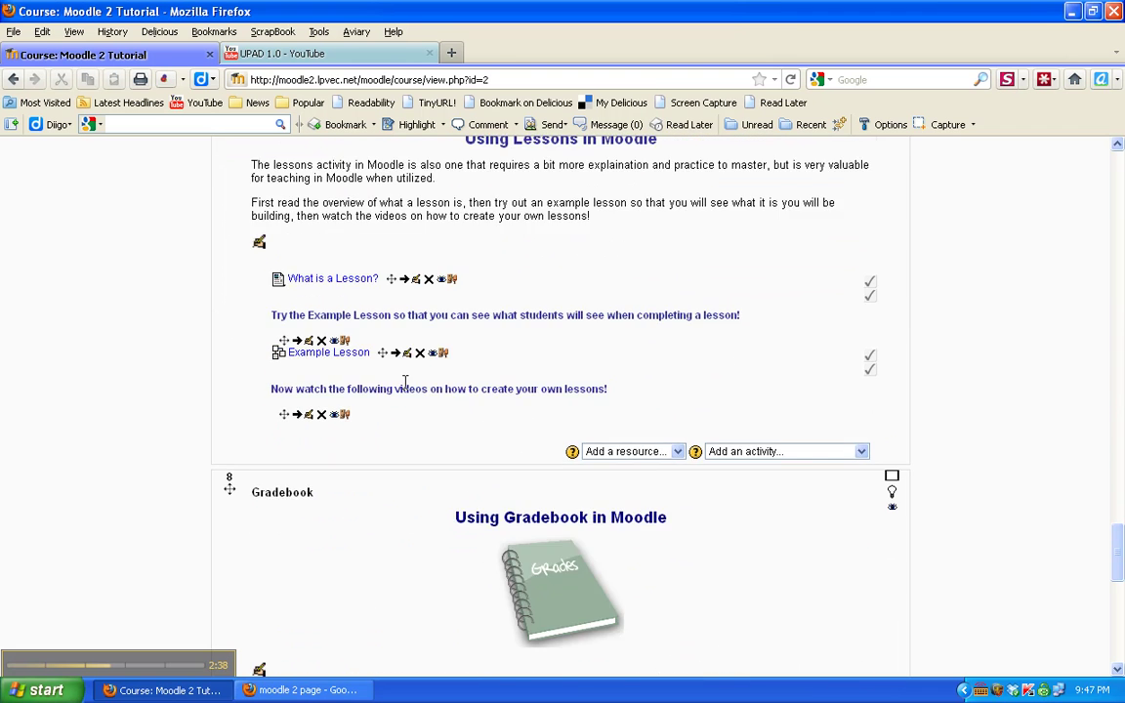
scroll(405, 383, down, 5)
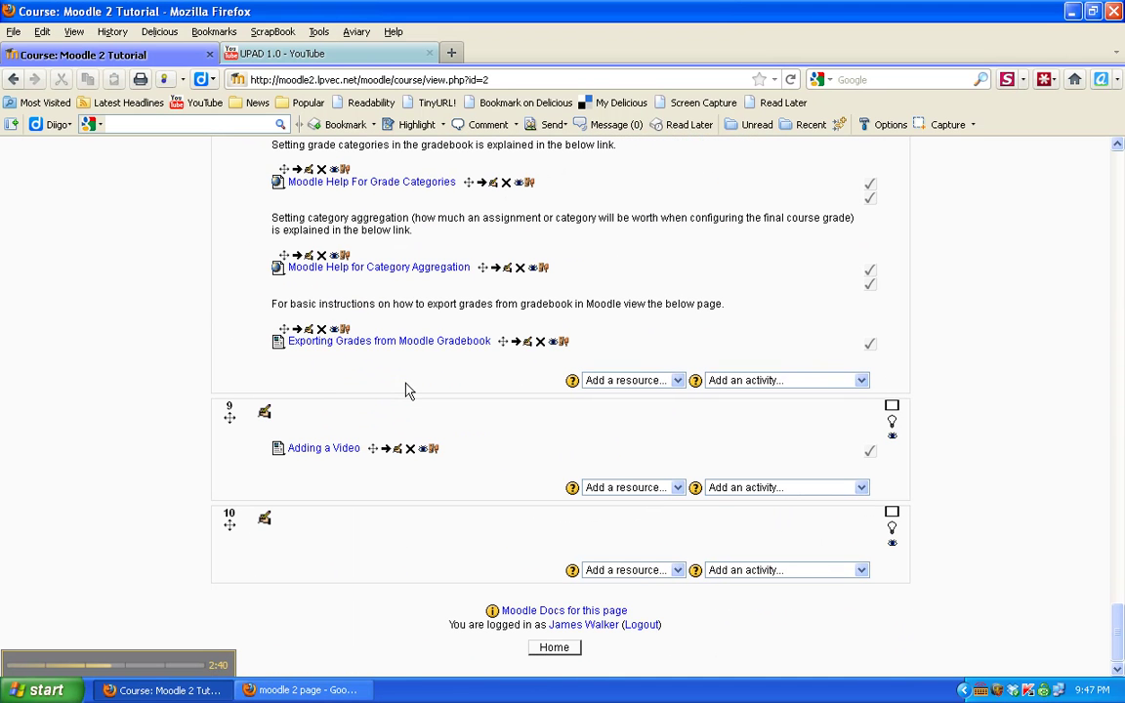
click(397, 449)
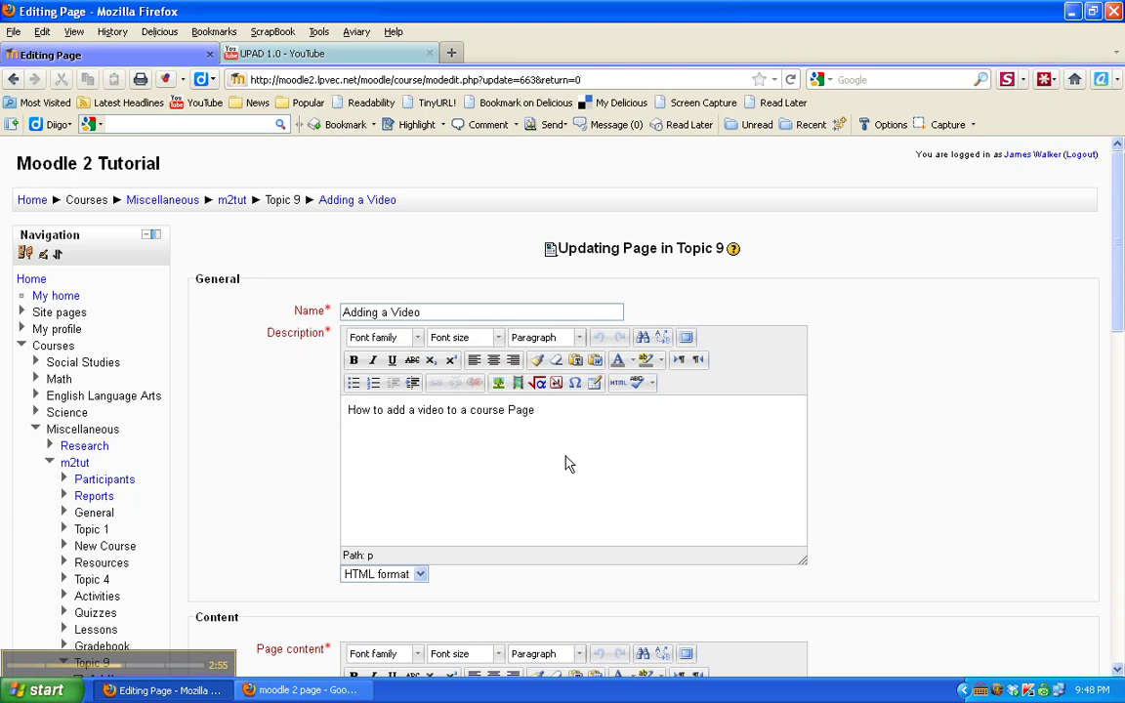
Step: Add a second numbered item reading "Create a Link" below the media picker item in the page content
scroll(569, 464, down, 9)
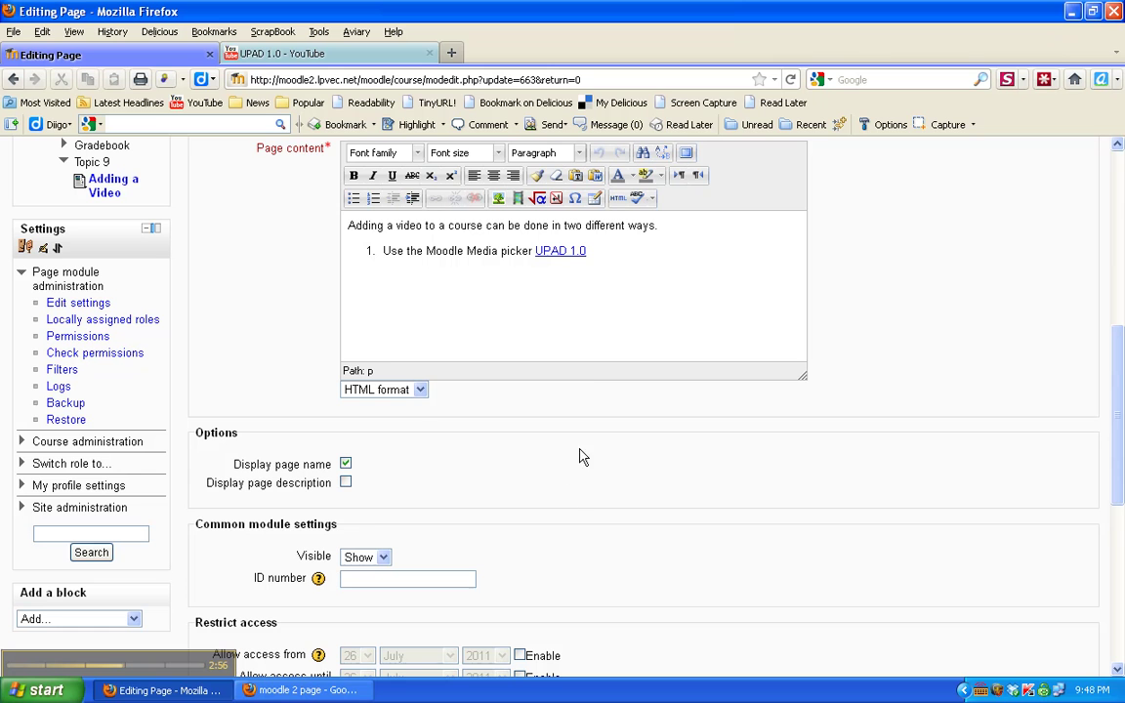
click(614, 260)
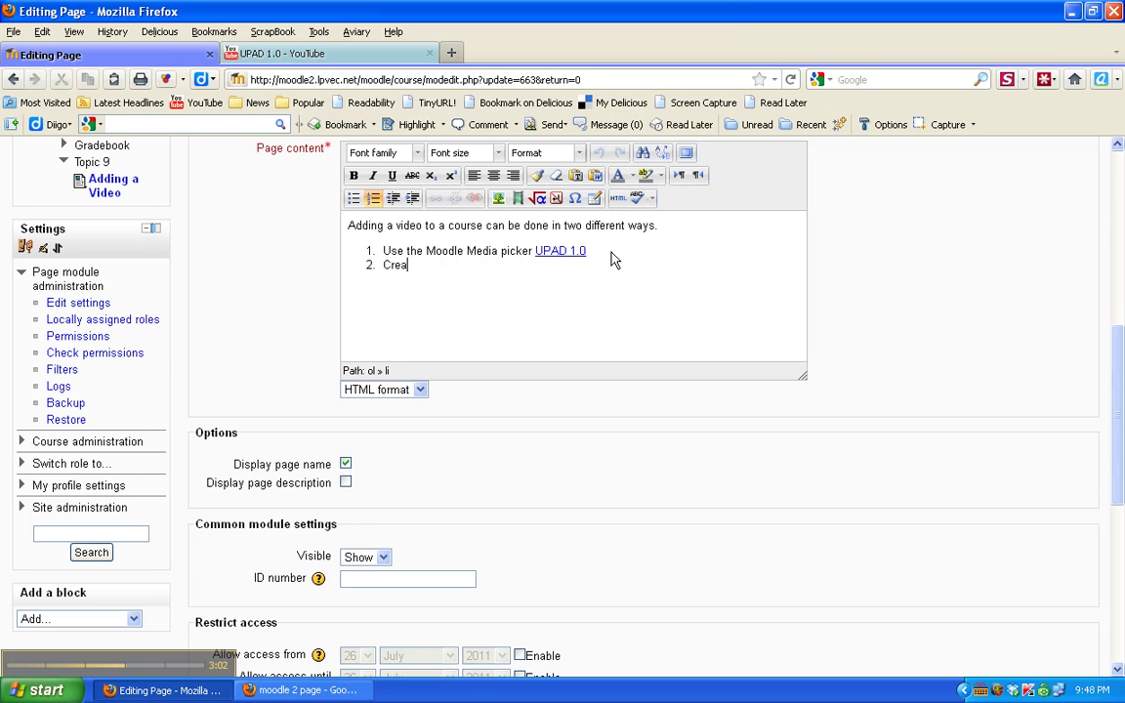
text(Create a Link)
Step: Start a hyperlink on the word "Link" in the second list item and copy the UPAD 1.0 video's web address from YouTube
double_click(431, 261)
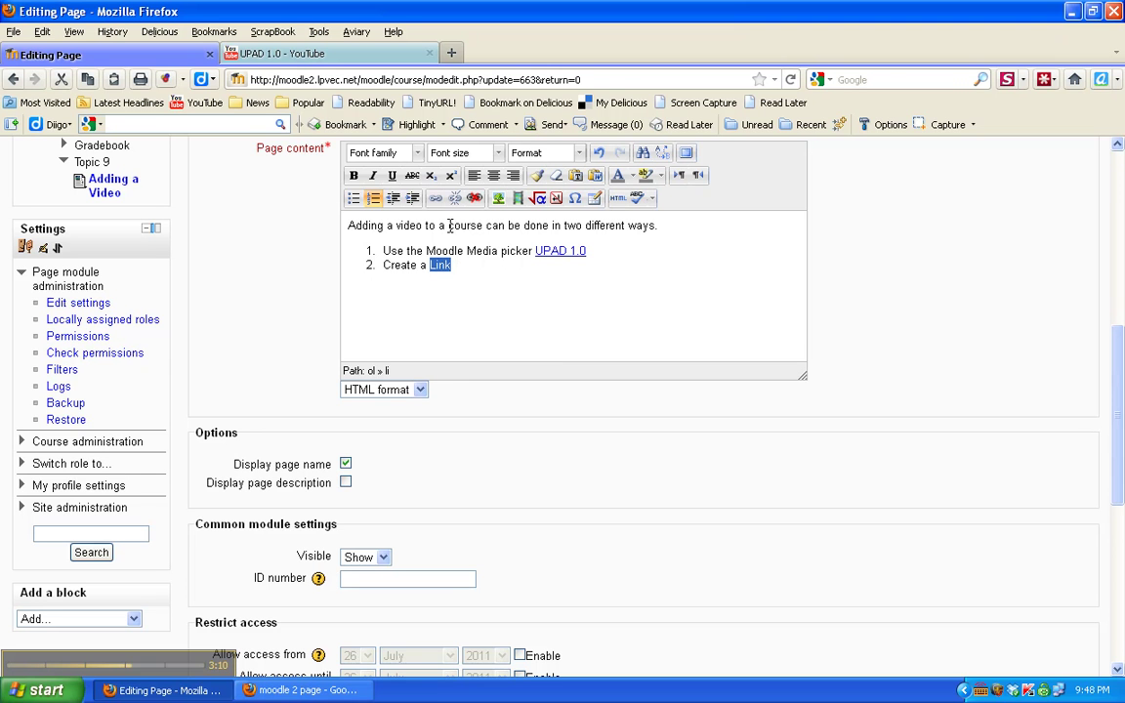
click(436, 200)
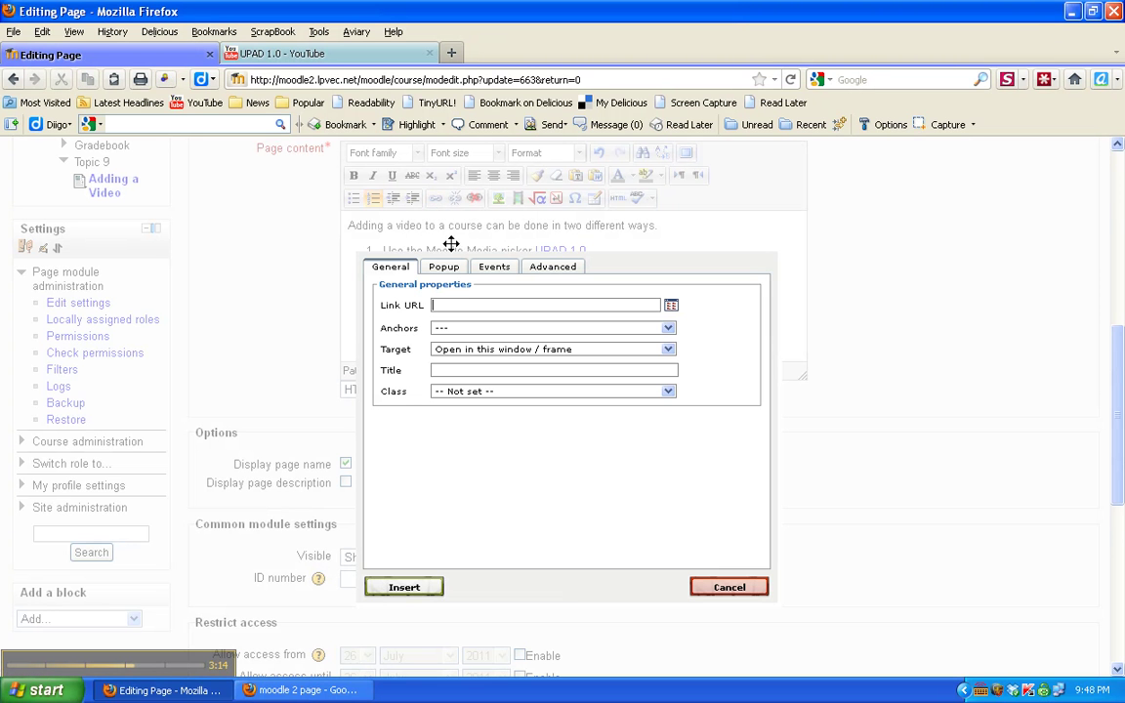
click(455, 303)
click(322, 55)
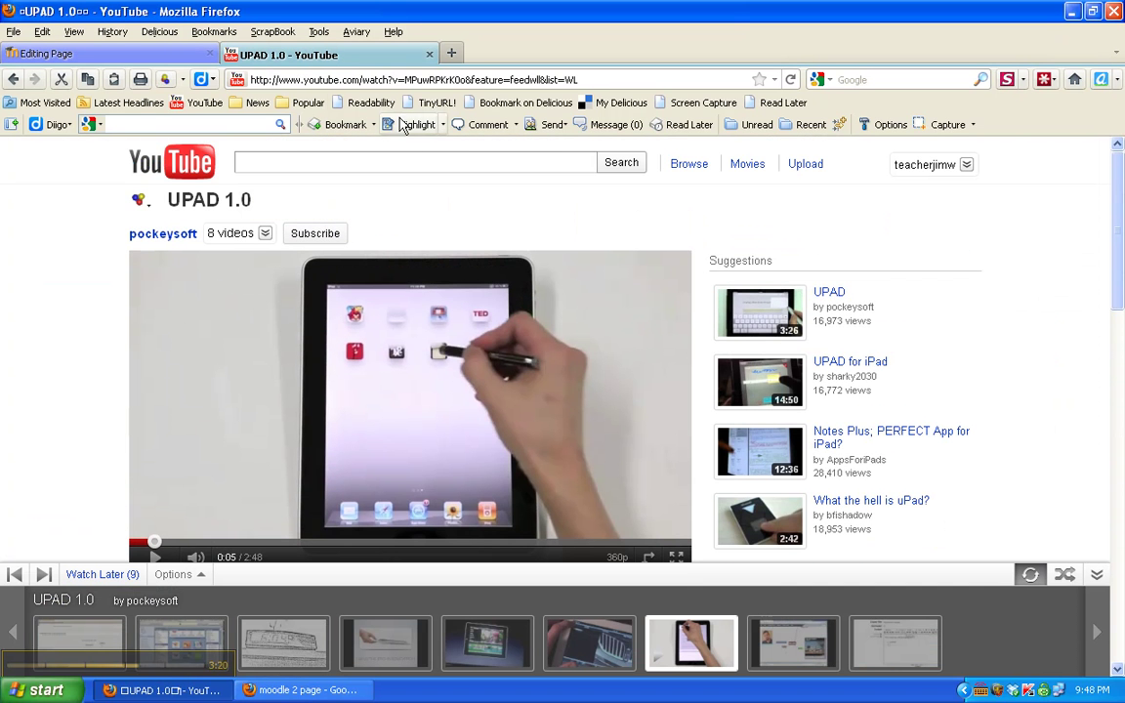
click(386, 80)
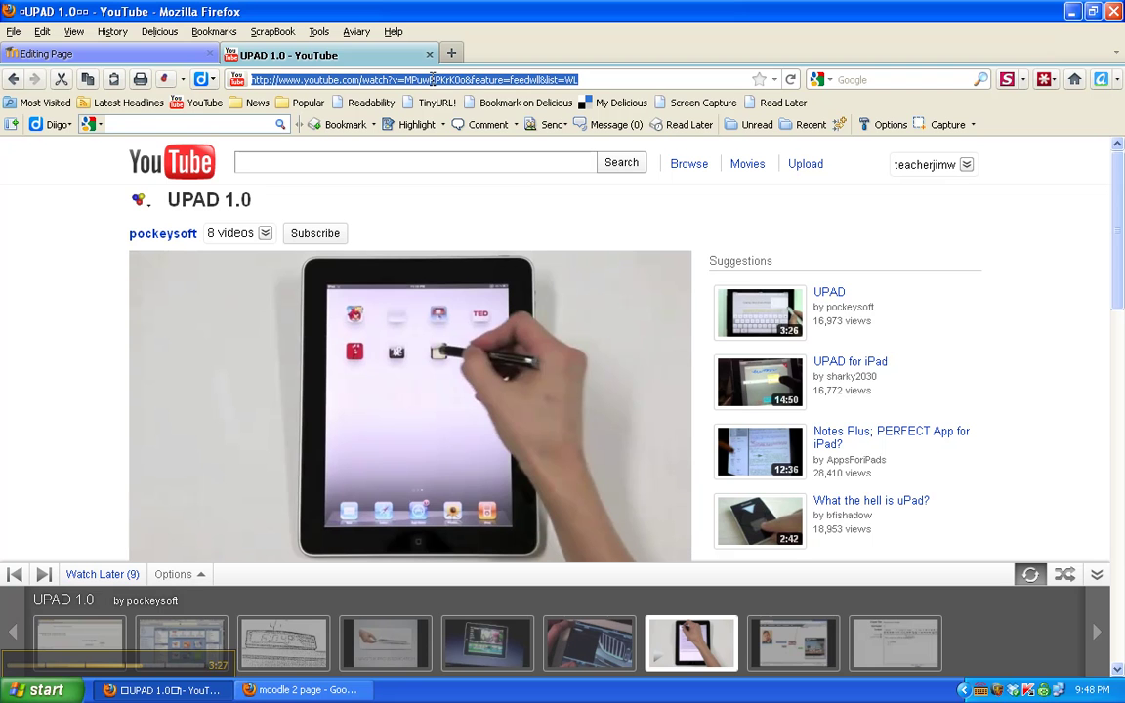
right_click(433, 79)
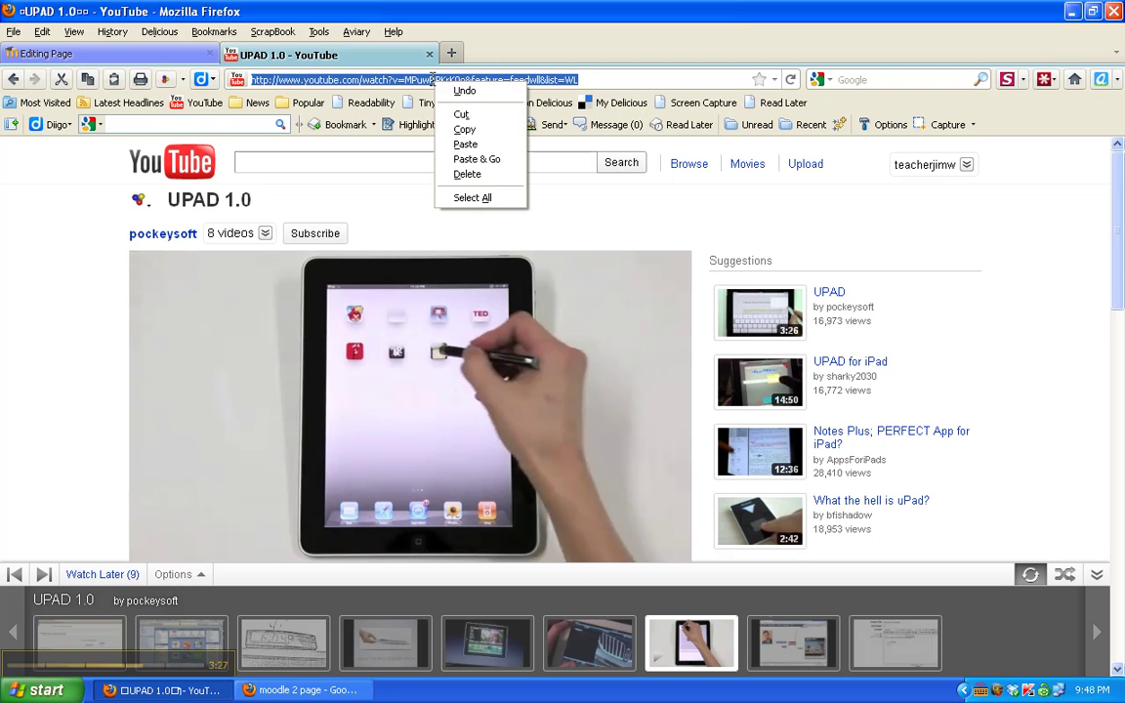
click(465, 130)
Step: Back on the Moodle editing page, paste the copied YouTube address as the link URL and insert the link
click(170, 57)
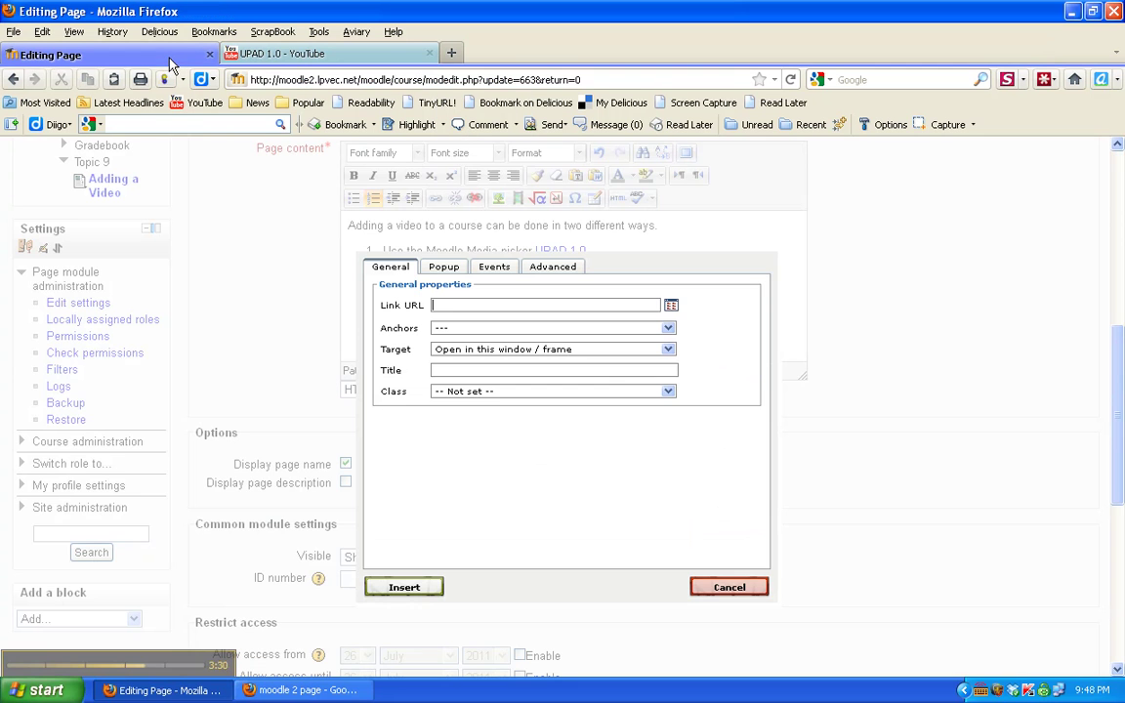
click(445, 305)
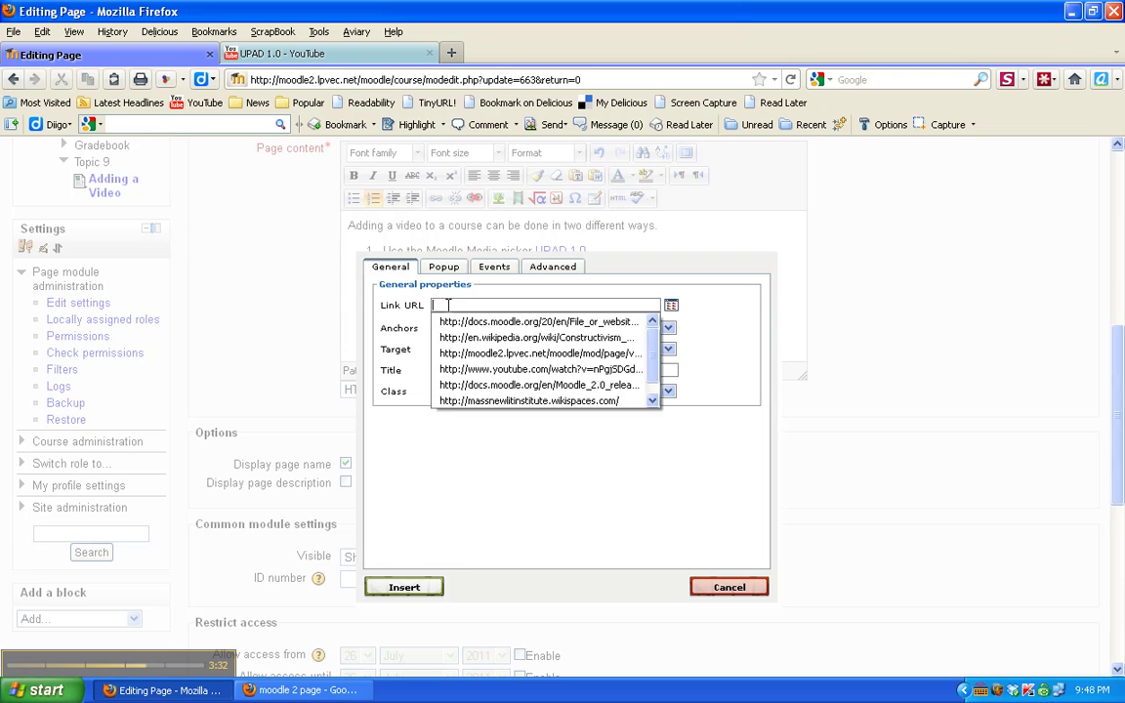
right_click(445, 307)
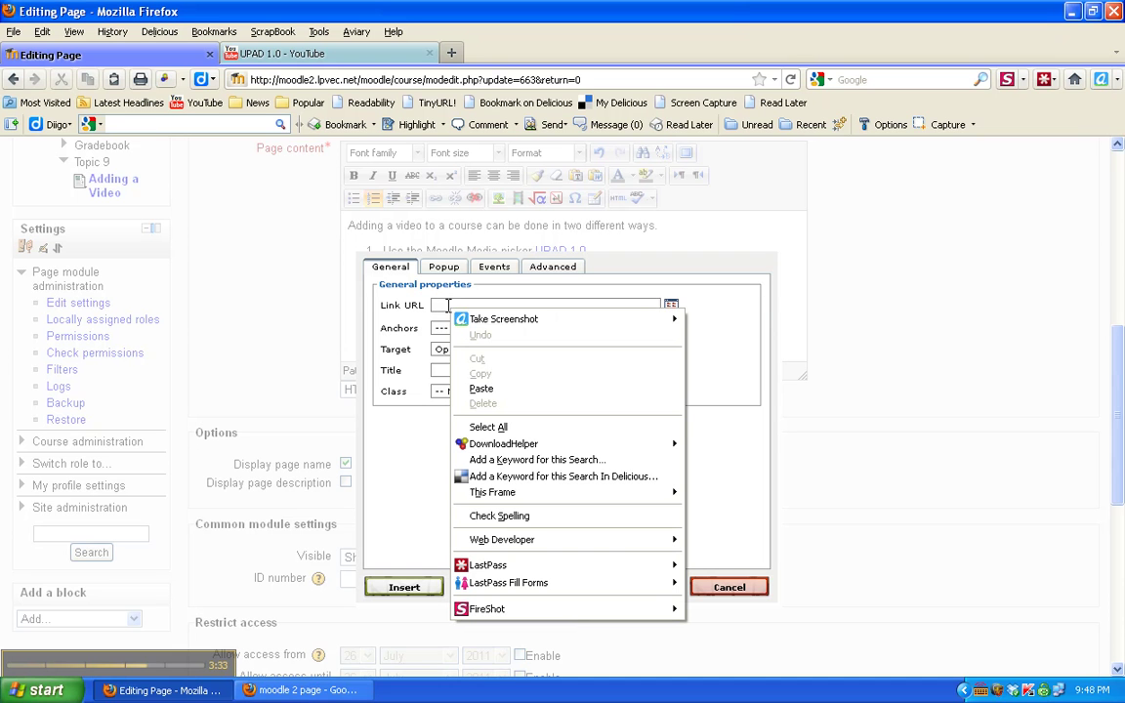
click(481, 390)
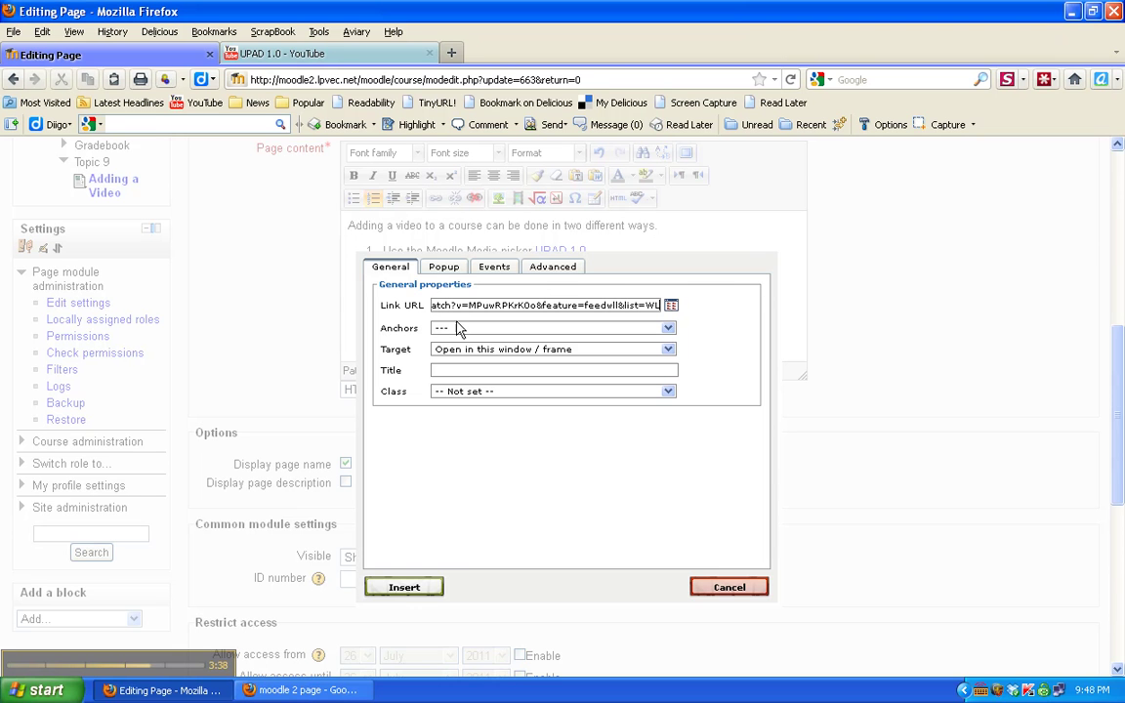
click(415, 587)
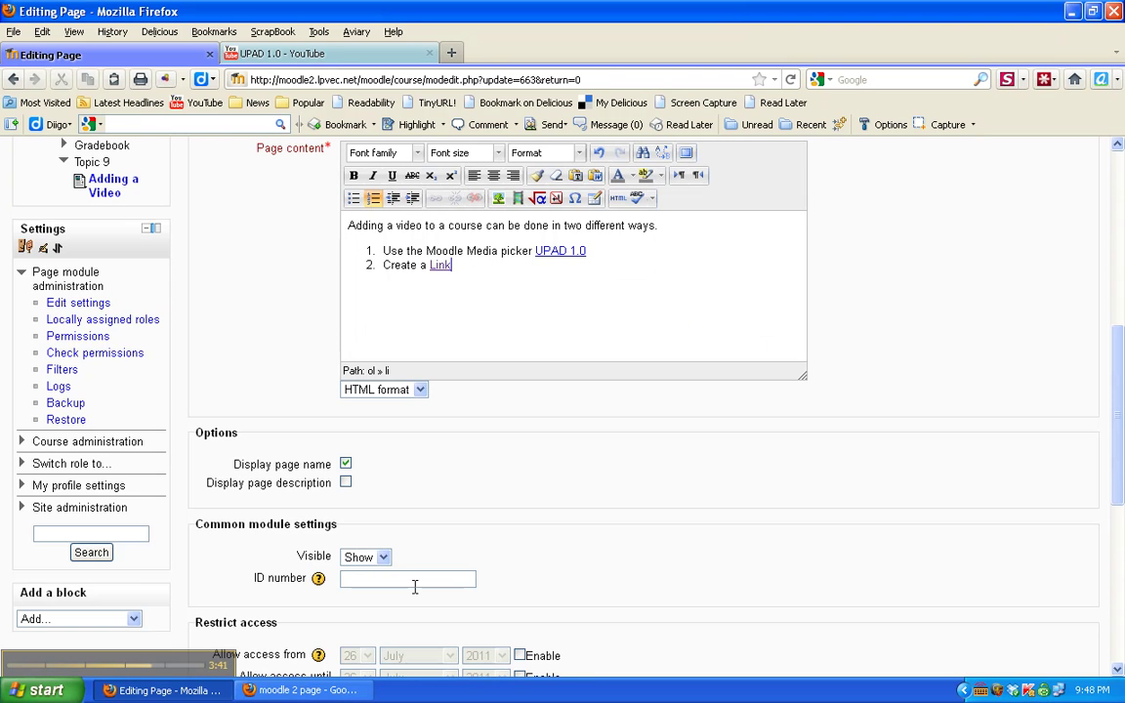
Step: Save and display the Adding a Video page, and look over the videos under both list items
scroll(595, 485, down, 2)
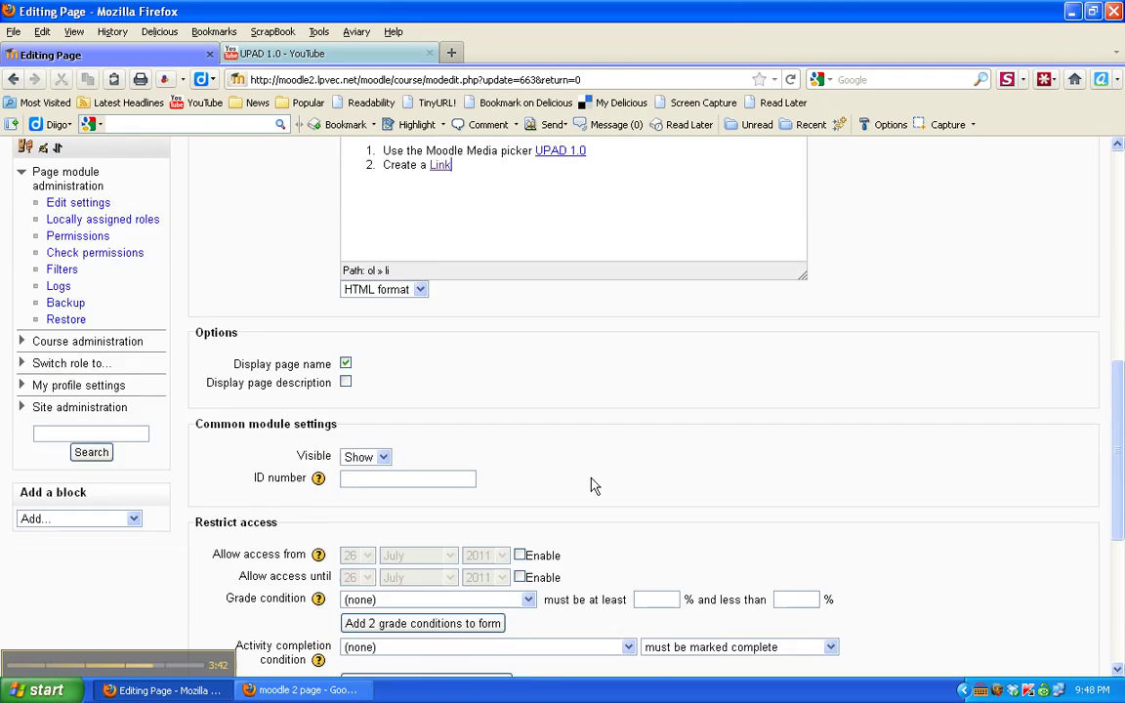
scroll(595, 485, down, 7)
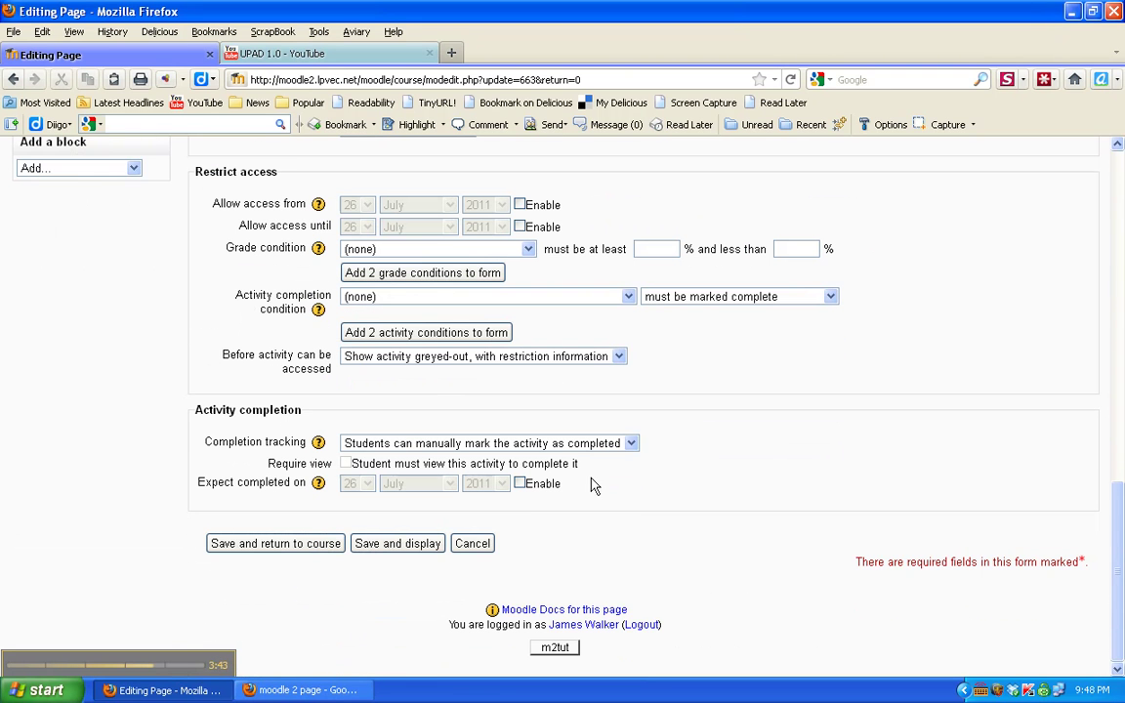
click(398, 544)
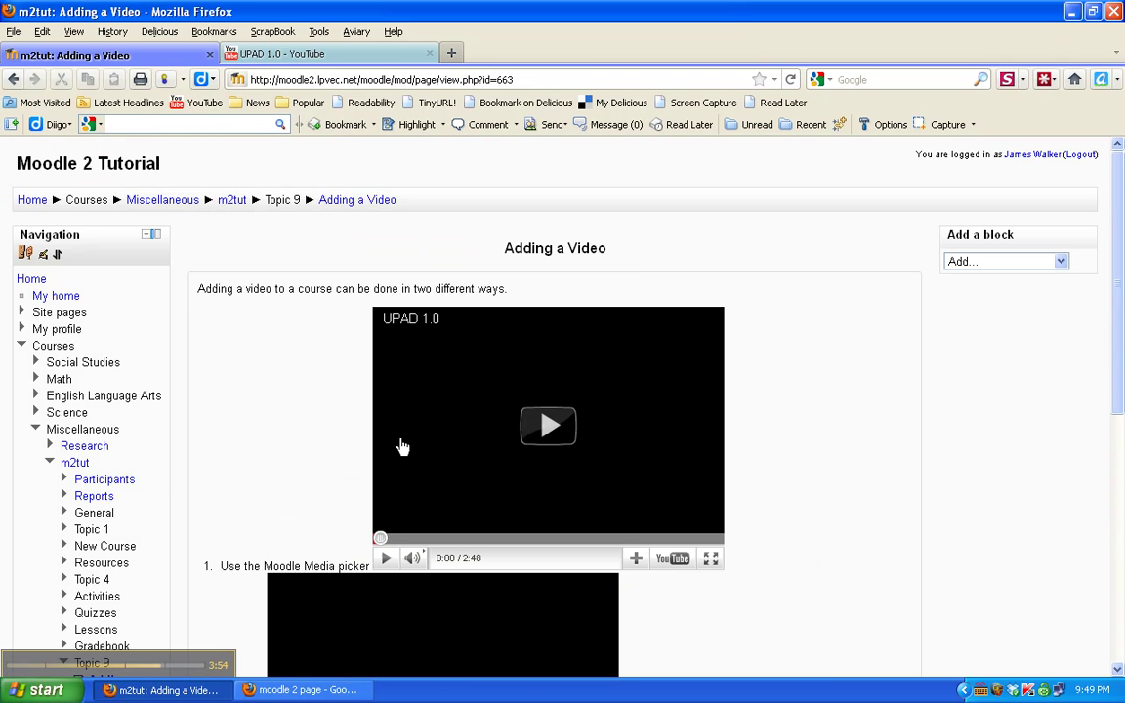
scroll(332, 410, down, 3)
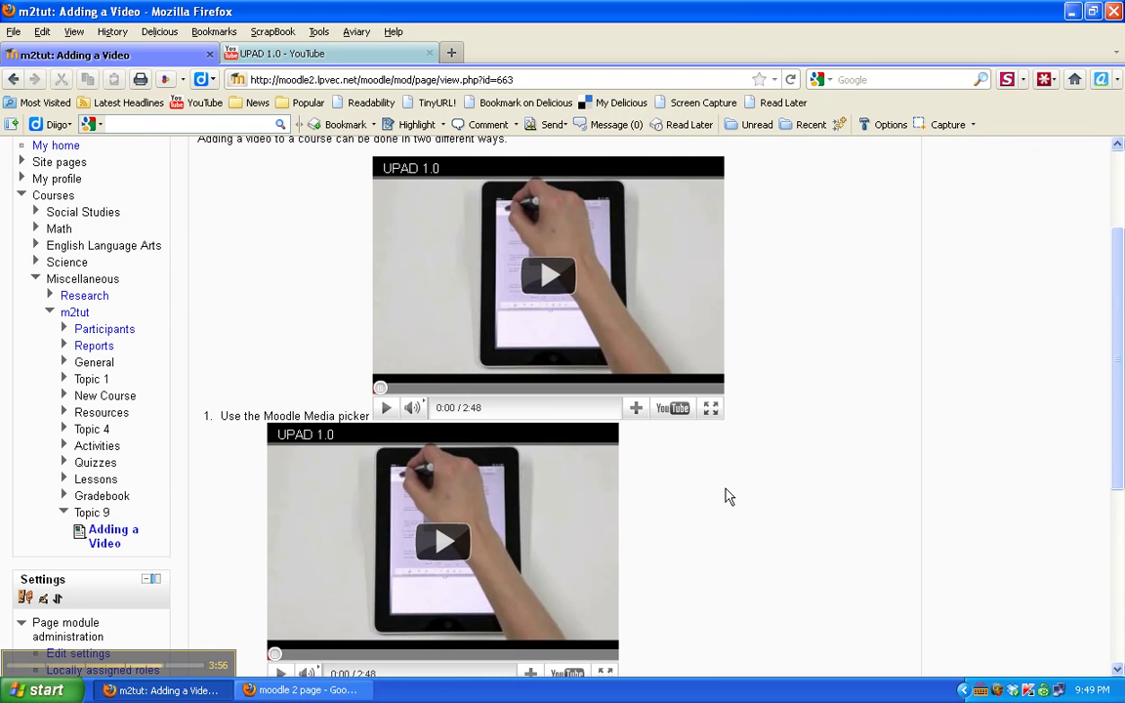
scroll(728, 493, down, 4)
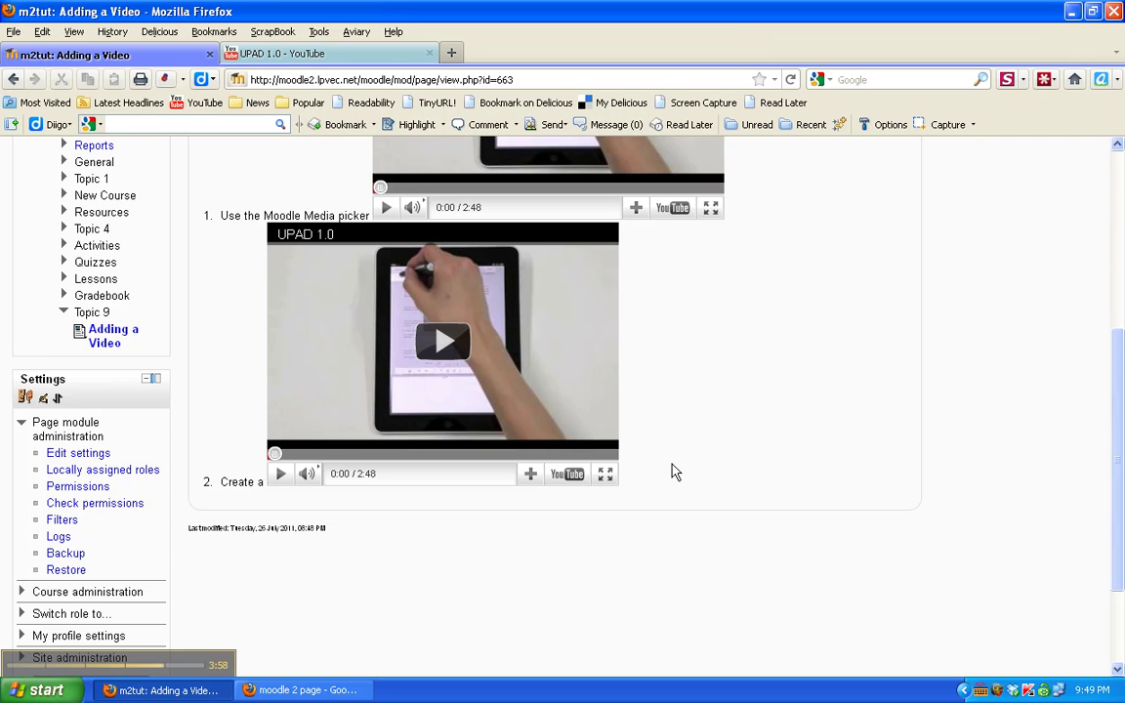
scroll(674, 471, up, 2)
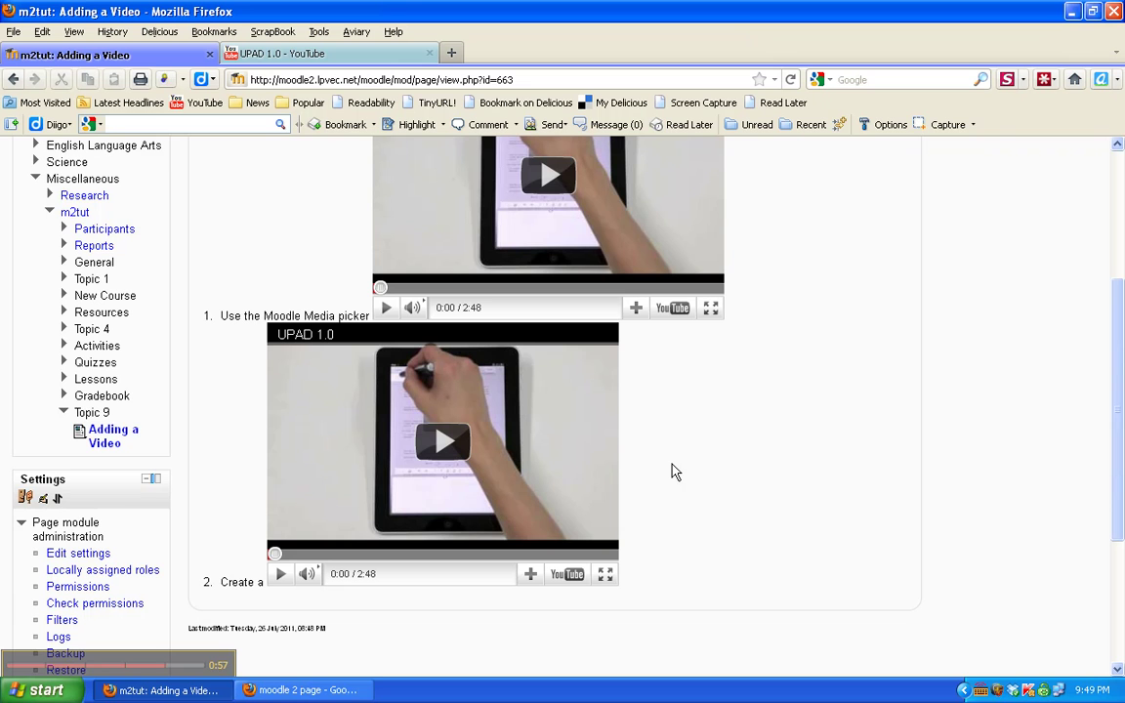
scroll(705, 479, down, 5)
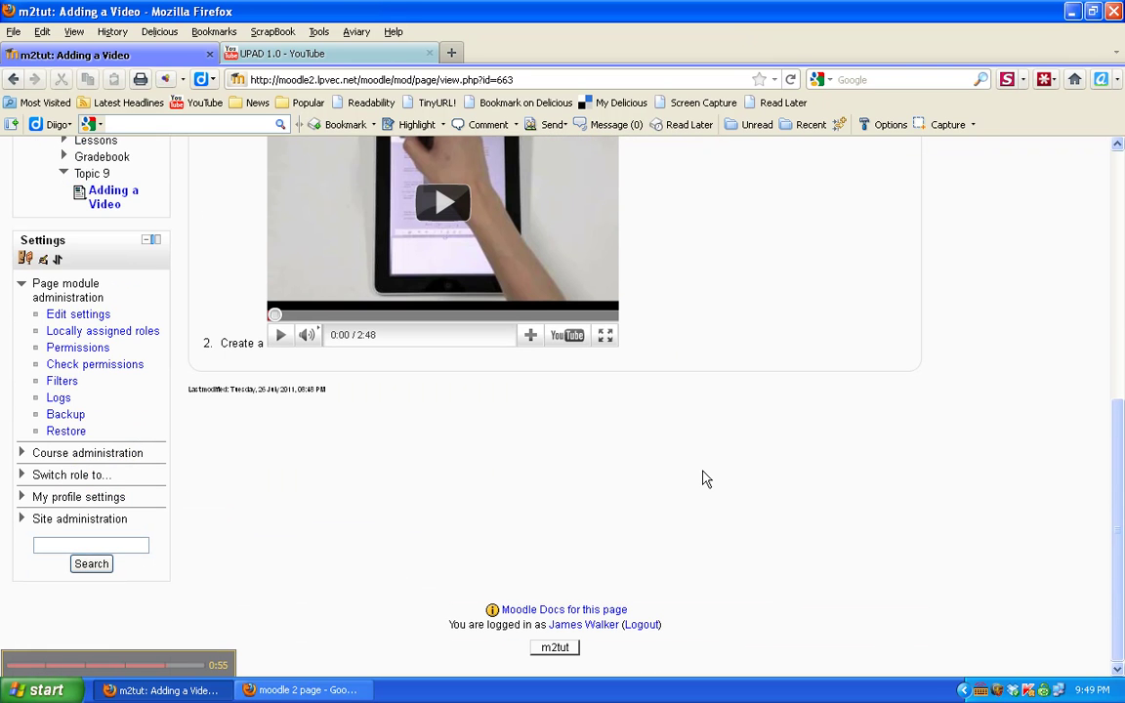